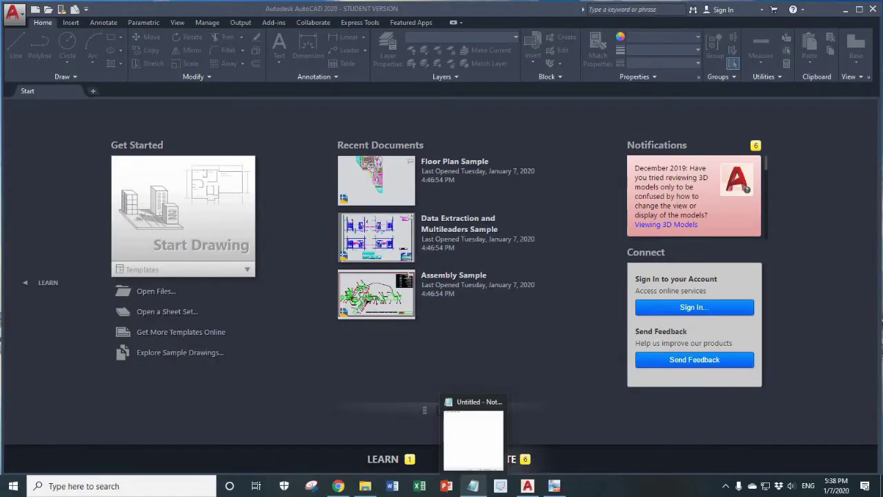
Step: Type a welcome greeting to the training class and an AutoCAD intro line in a new Notepad note
{"action": "left_click", "coordinate": [469, 427]}
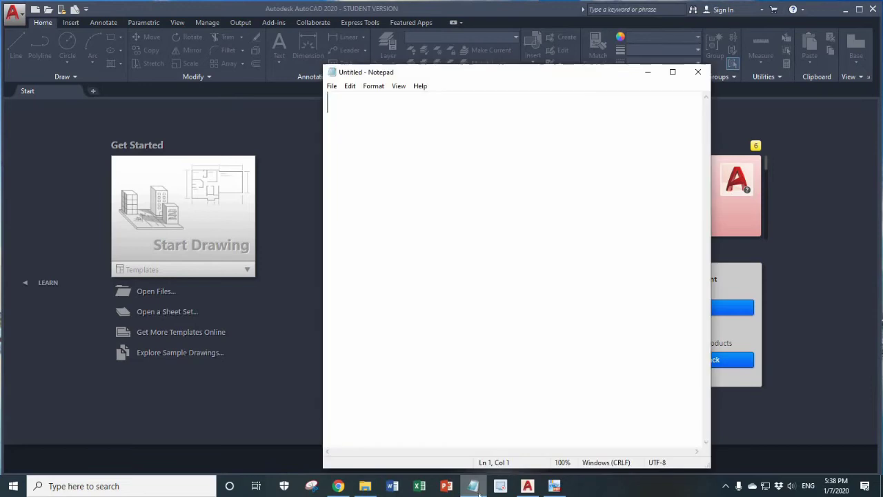
{"action": "key", "text": "Return"}
{"action": "type", "text": "He"}
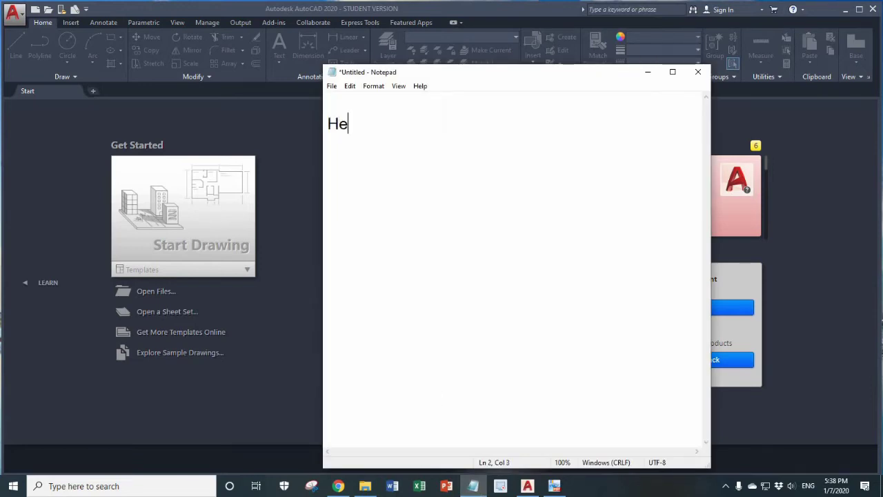
{"action": "type", "text": "ryone! Welcome to AnnieTra"}
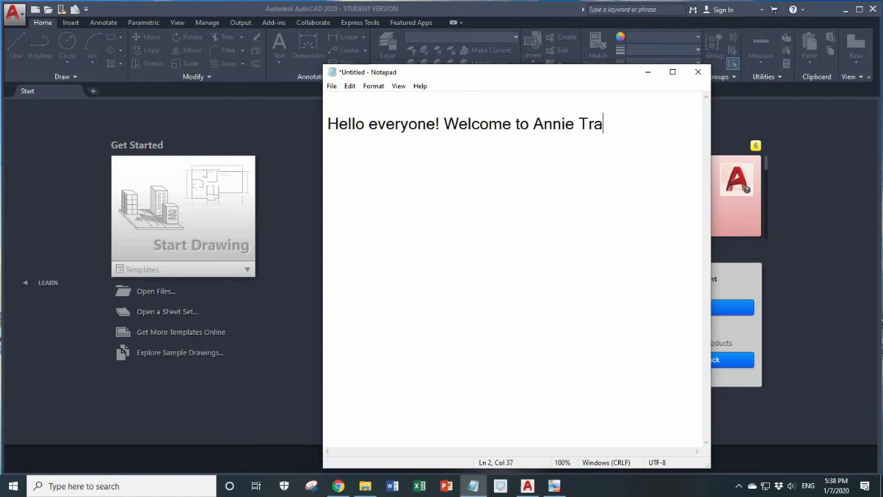
{"action": "type", "text": "ining"}
{"action": "type", "text": " Class"}
{"action": "type", "text": "Todat"}
{"action": "key", "text": "BackSpace"}
{"action": "type", "text": "y"}
{"action": "type", "text": "I w"}
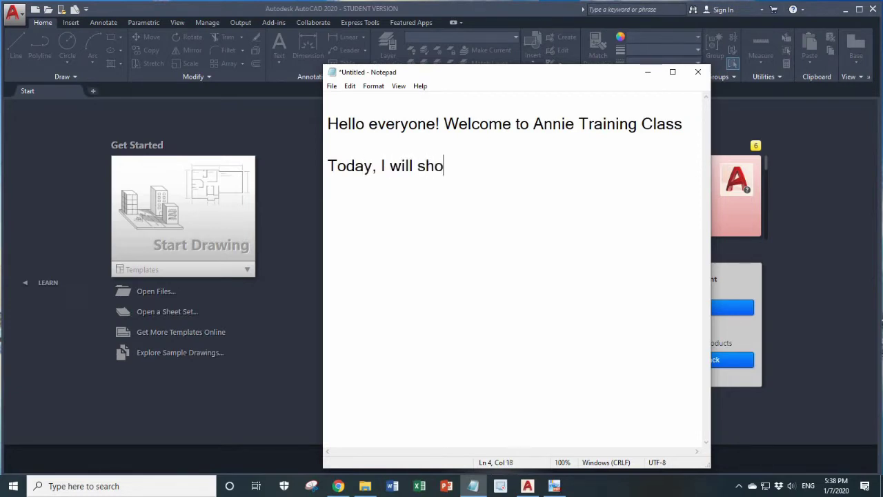
{"action": "type", "text": "awing in"}
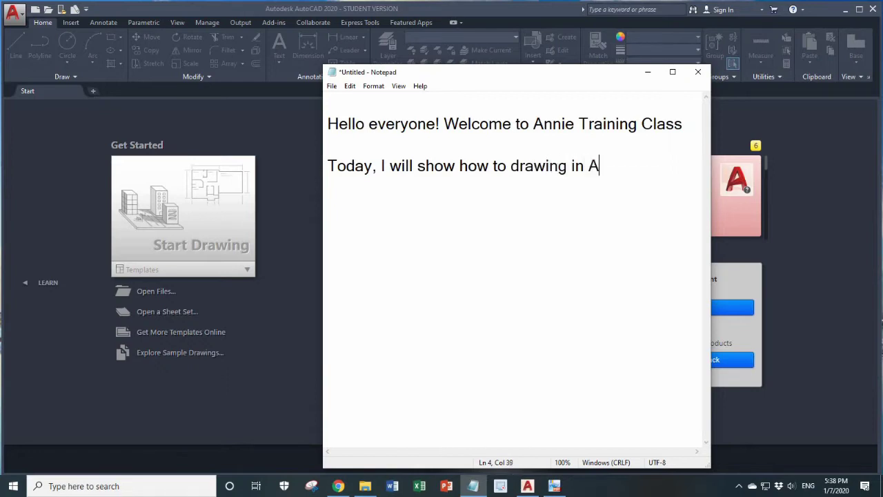
{"action": "type", "text": "AD"}
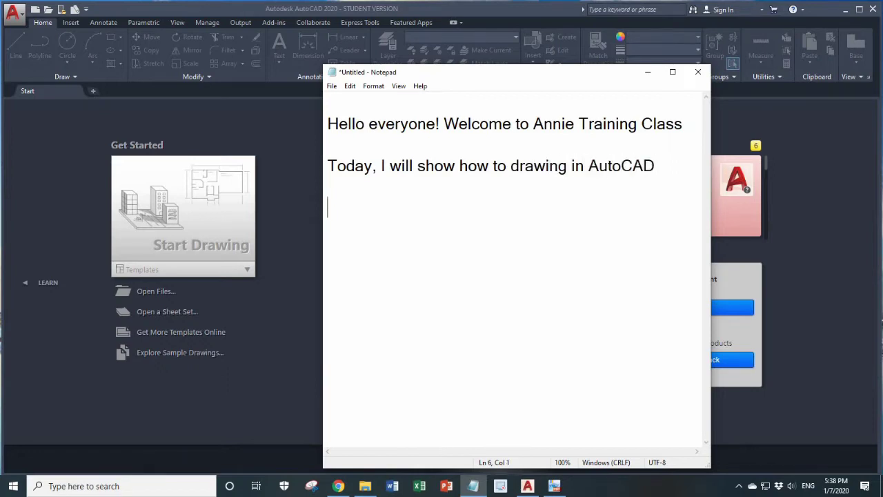
{"action": "type", "text": "ial #2"}
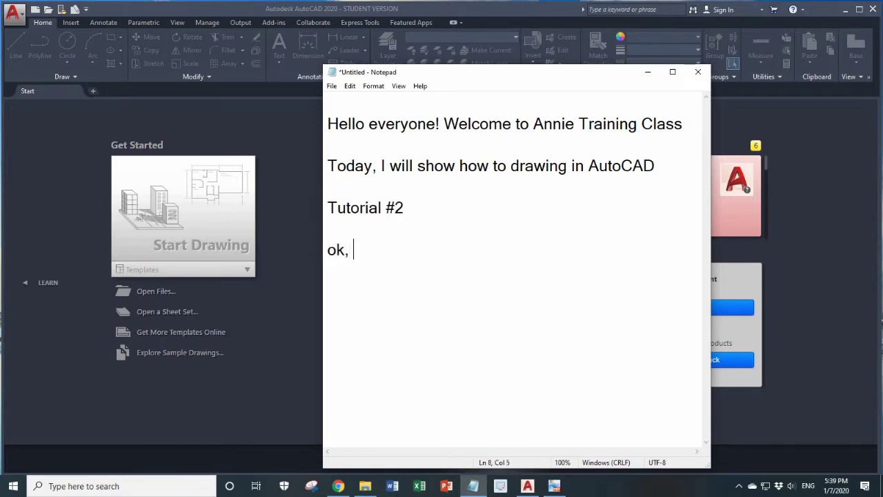
{"action": "type", "text": "'s go"}
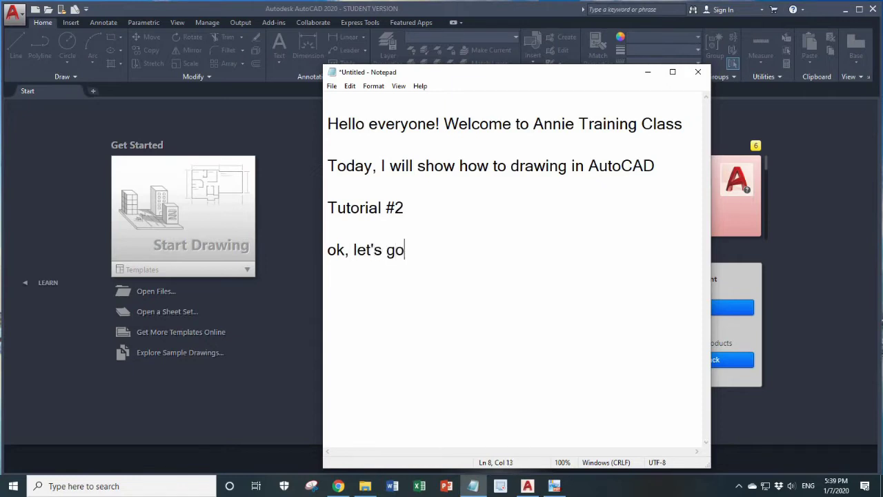
Step: Start a new blank AutoCAD drawing and turn the grid off
{"action": "left_click", "coordinate": [649, 73]}
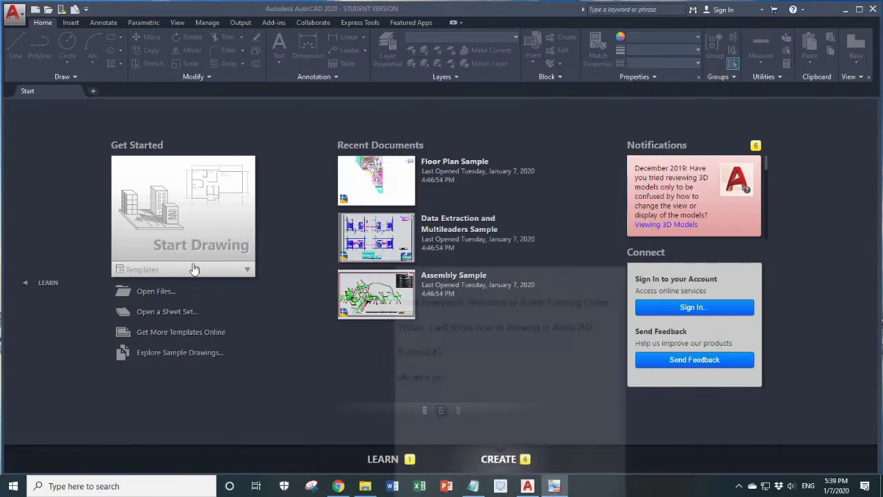
{"action": "left_click", "coordinate": [183, 245]}
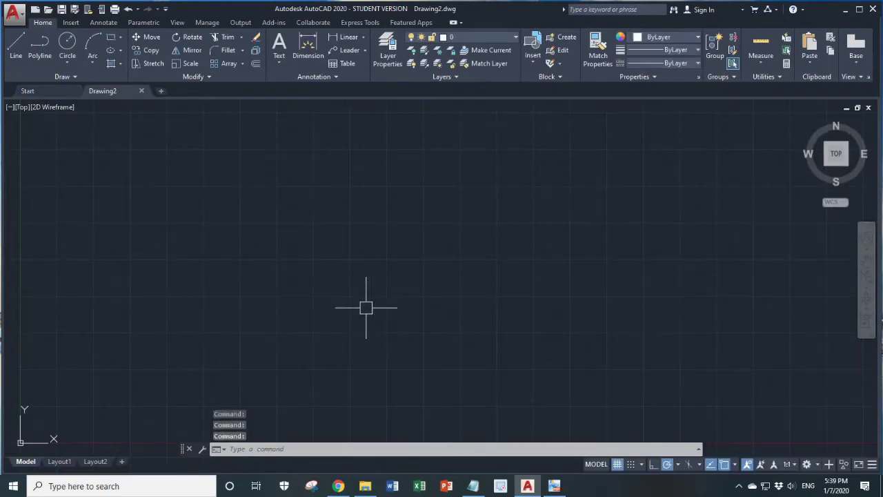
{"action": "middle_click_drag", "start_coordinate": [274, 270], "coordinate": [387, 273]}
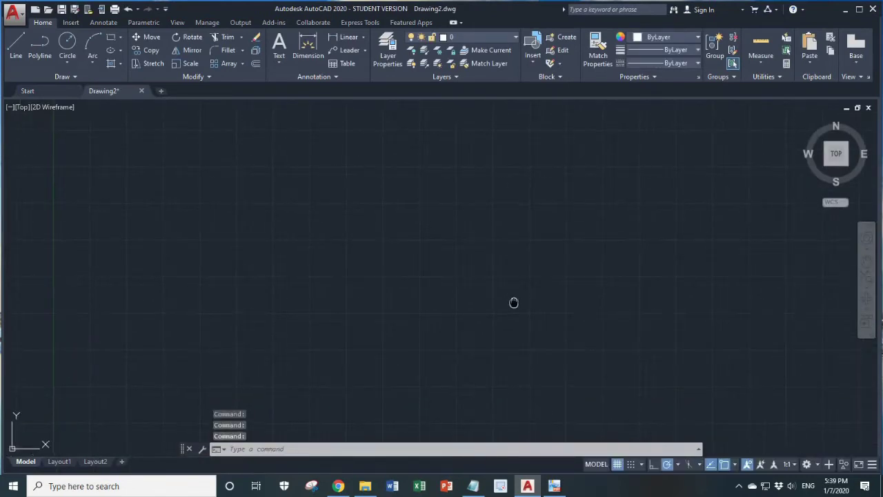
{"action": "left_click", "coordinate": [617, 464]}
{"action": "scroll", "coordinate": [350, 250], "scroll_direction": "down", "scroll_amount": 3}
Step: Set the drawing's insertion scale units to Millimeters with UN
{"action": "type", "text": "u"}
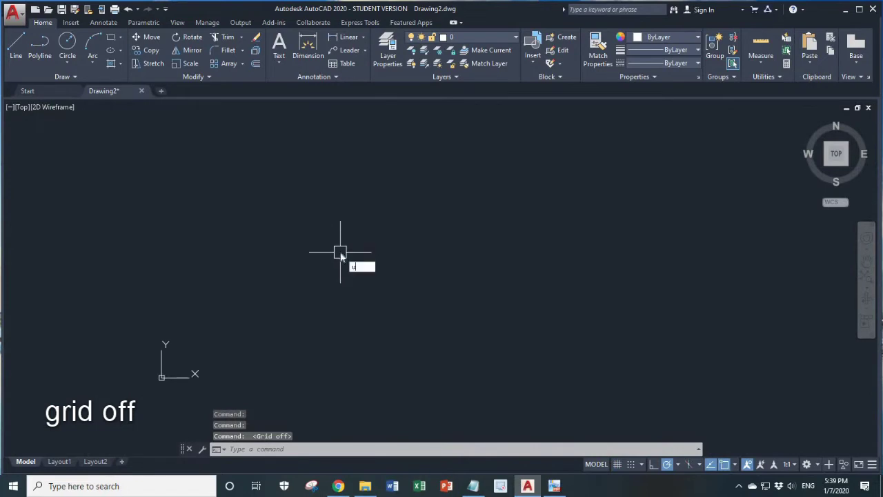
{"action": "type", "text": "n"}
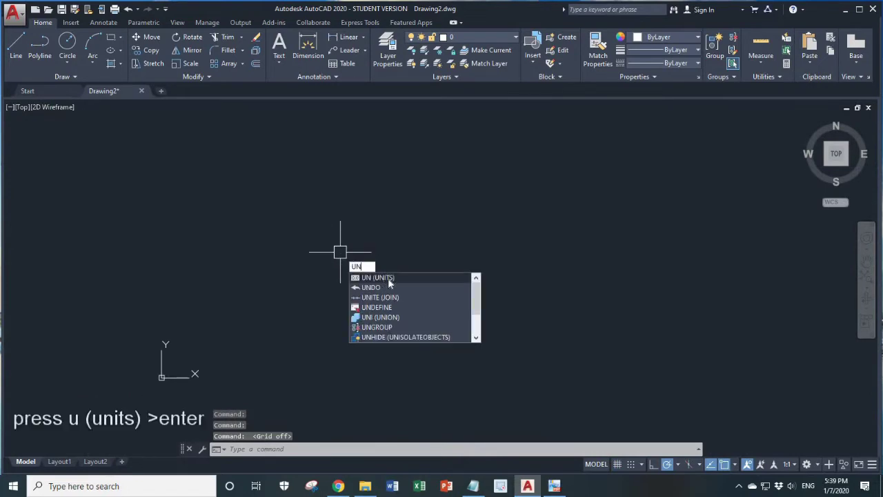
{"action": "key", "text": "Return"}
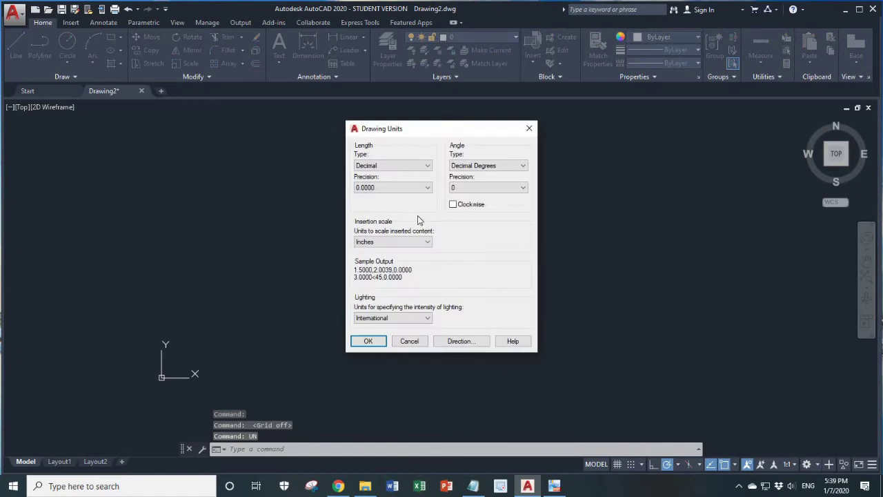
{"action": "left_click", "coordinate": [382, 243]}
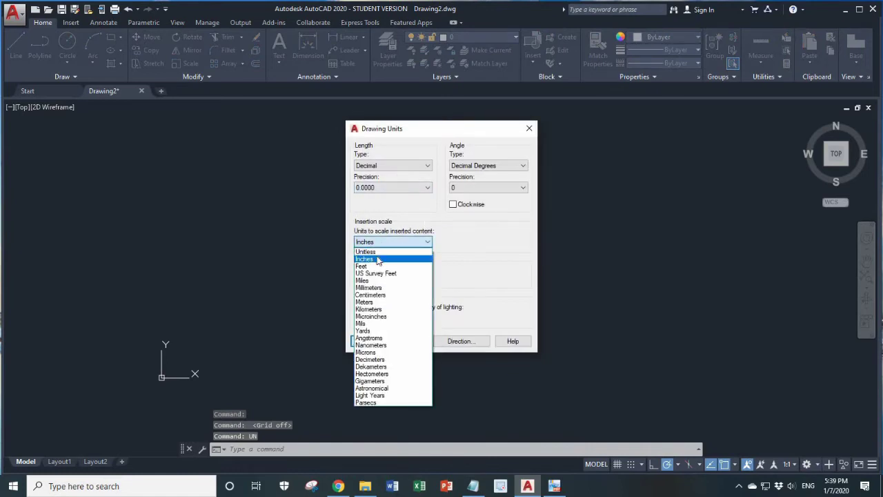
{"action": "left_click", "coordinate": [370, 289]}
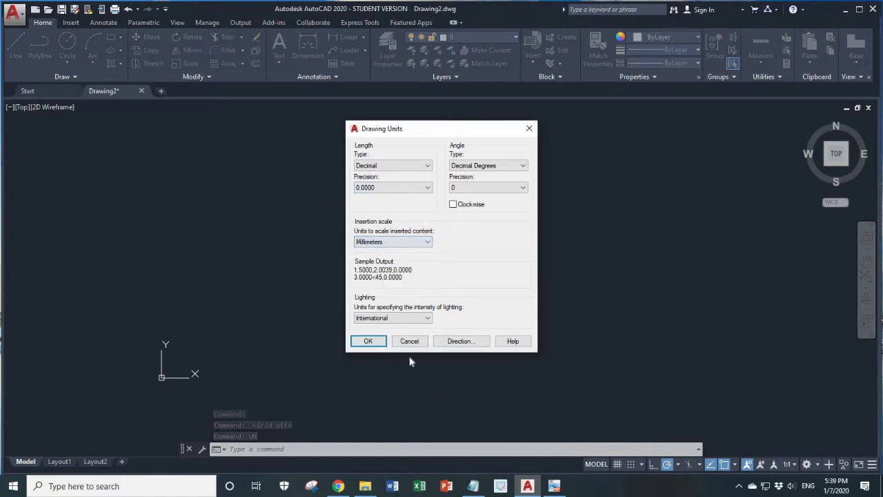
{"action": "left_click", "coordinate": [373, 341]}
{"action": "scroll", "coordinate": [373, 312], "scroll_direction": "down", "scroll_amount": 1}
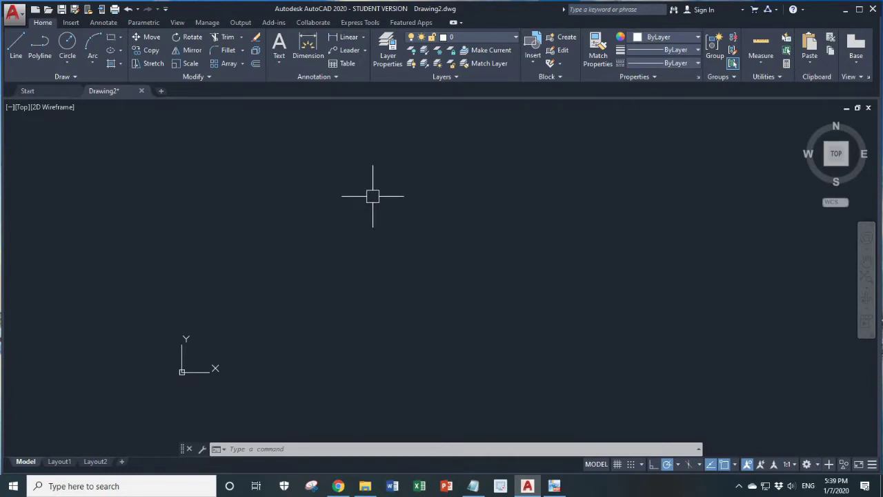
Step: Draw a 3.5-unit horizontal line with Ortho mode on
{"action": "left_click", "coordinate": [15, 45]}
{"action": "left_click", "coordinate": [274, 312]}
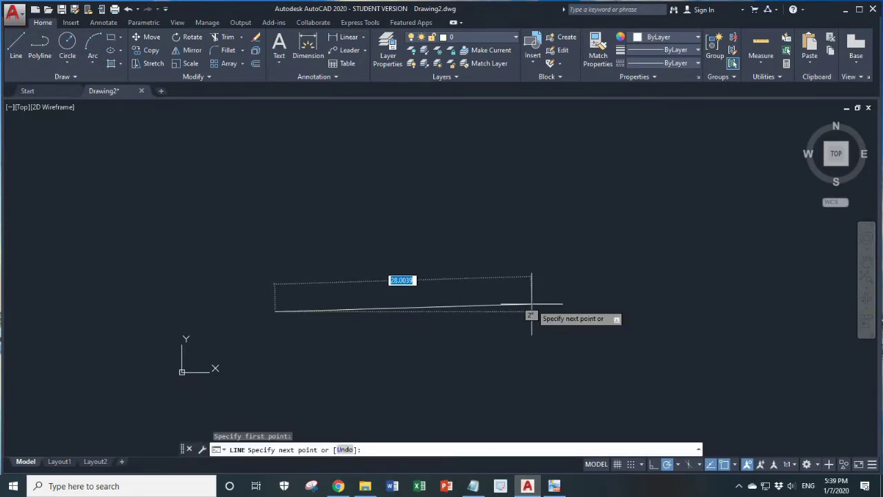
{"action": "left_click", "coordinate": [654, 465]}
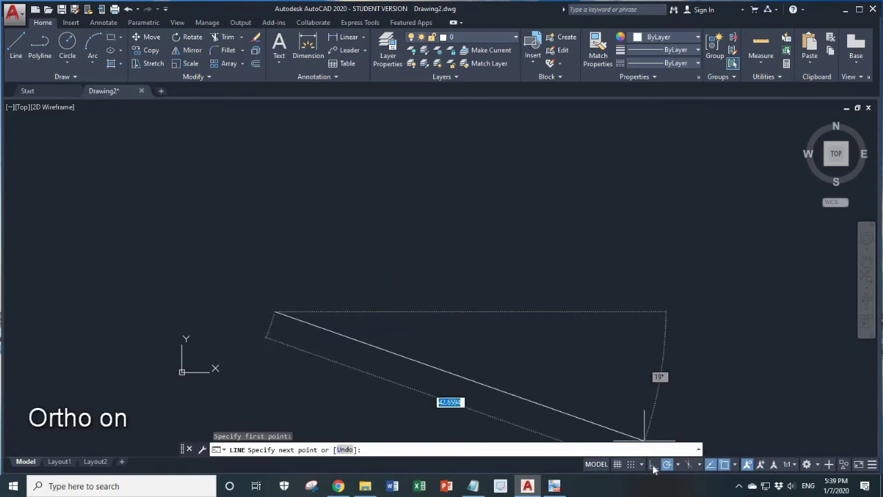
{"action": "left_click", "coordinate": [653, 465]}
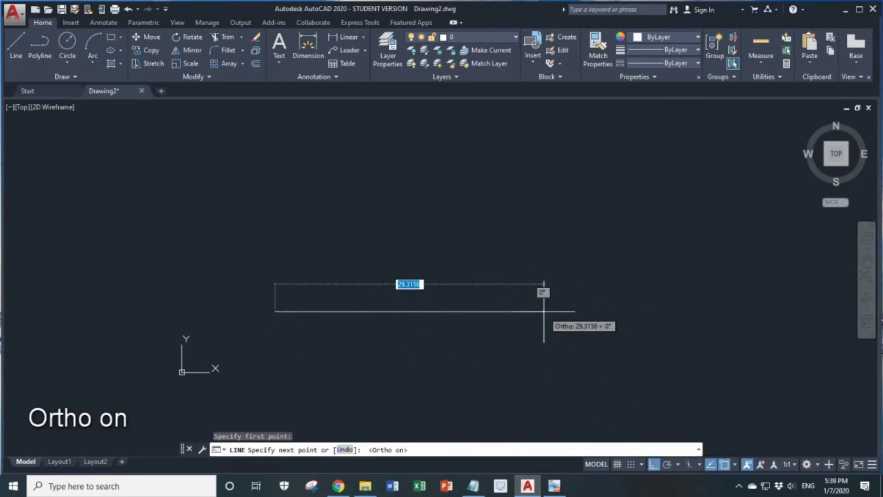
{"action": "type", "text": "3.5"}
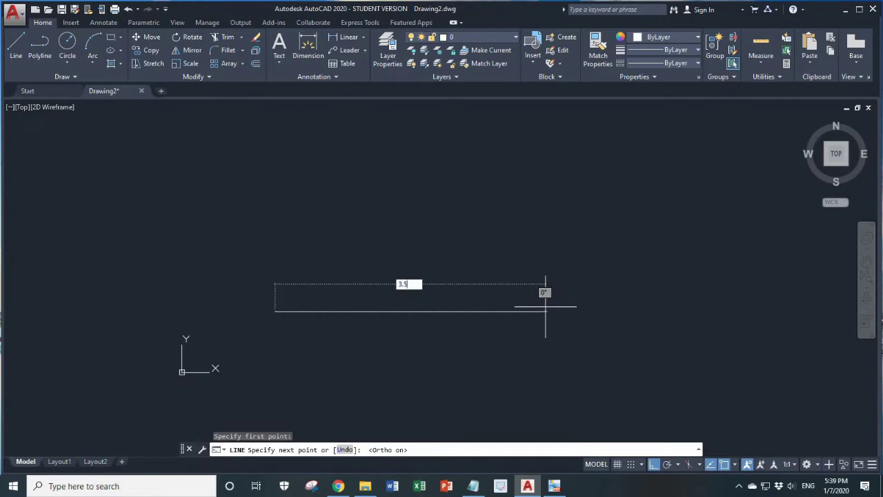
{"action": "key", "text": "Return"}
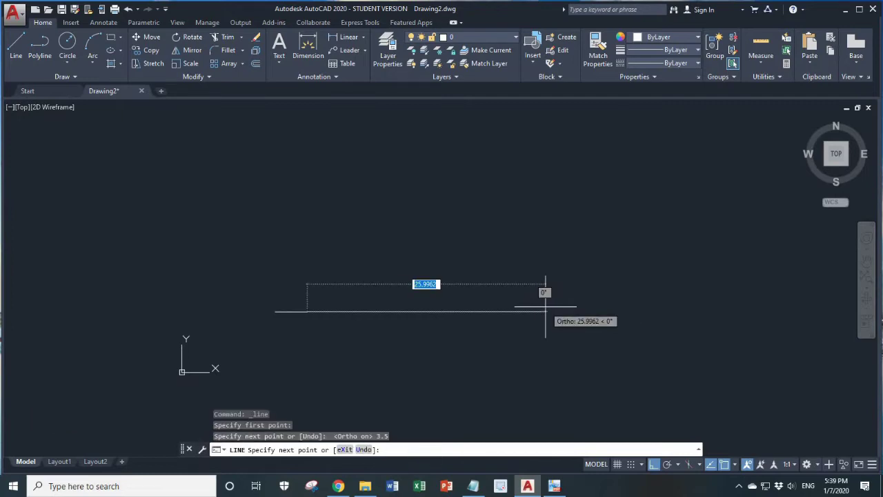
{"action": "key", "text": "Return"}
Step: Centre the view on the new line and window-select it
{"action": "scroll", "coordinate": [261, 325], "scroll_direction": "up", "scroll_amount": 3}
{"action": "scroll", "coordinate": [276, 311], "scroll_direction": "up", "scroll_amount": 2}
{"action": "scroll", "coordinate": [290, 302], "scroll_direction": "up", "scroll_amount": 2}
{"action": "scroll", "coordinate": [481, 327], "scroll_direction": "up", "scroll_amount": 2}
{"action": "middle_click_drag", "start_coordinate": [460, 306], "coordinate": [440, 306]}
{"action": "left_click", "coordinate": [472, 302]}
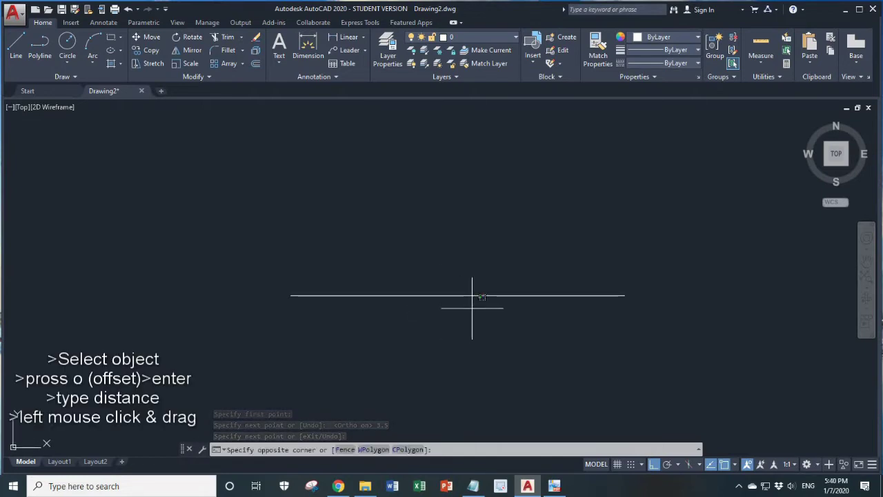
{"action": "left_click", "coordinate": [443, 246]}
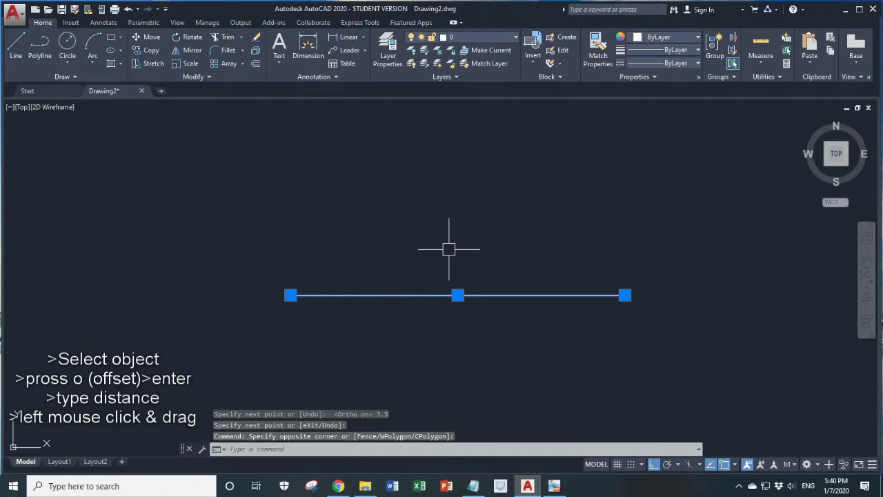
Step: Offset parallel copies of the 3.5 line upward at a 0.5 distance
{"action": "type", "text": "o"}
{"action": "key", "text": "Return"}
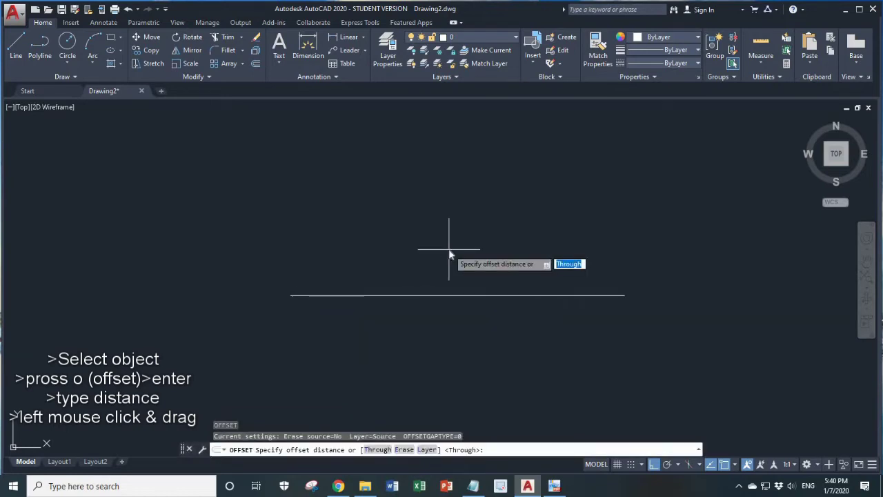
{"action": "type", "text": "0."}
{"action": "key", "text": "Return"}
{"action": "left_click", "coordinate": [448, 295]}
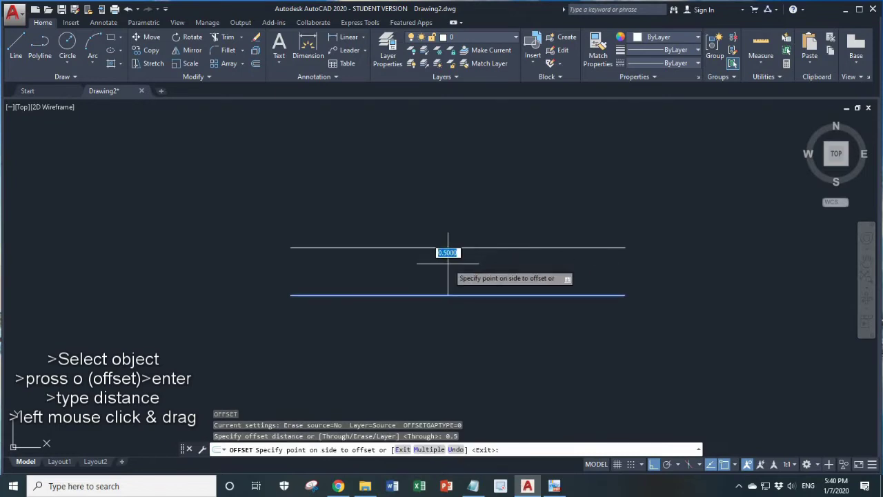
{"action": "left_click", "coordinate": [449, 250]}
{"action": "left_click", "coordinate": [468, 298]}
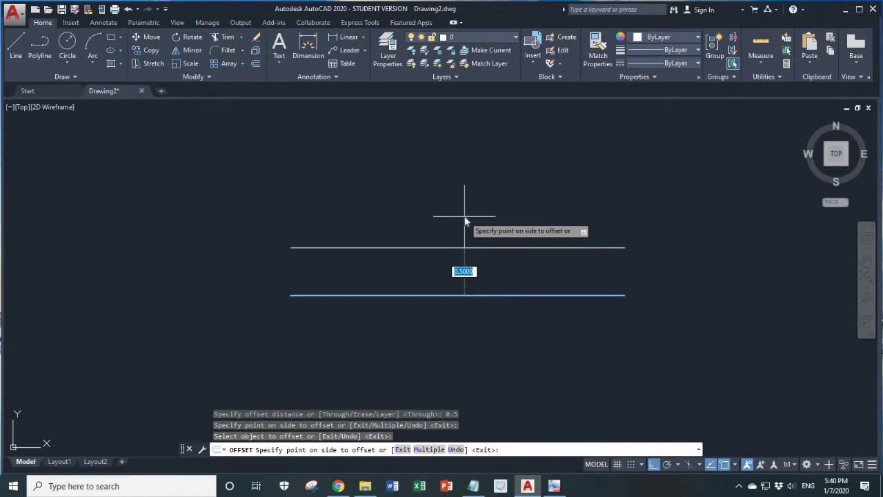
{"action": "type", "text": "1"}
{"action": "left_click", "coordinate": [464, 217]}
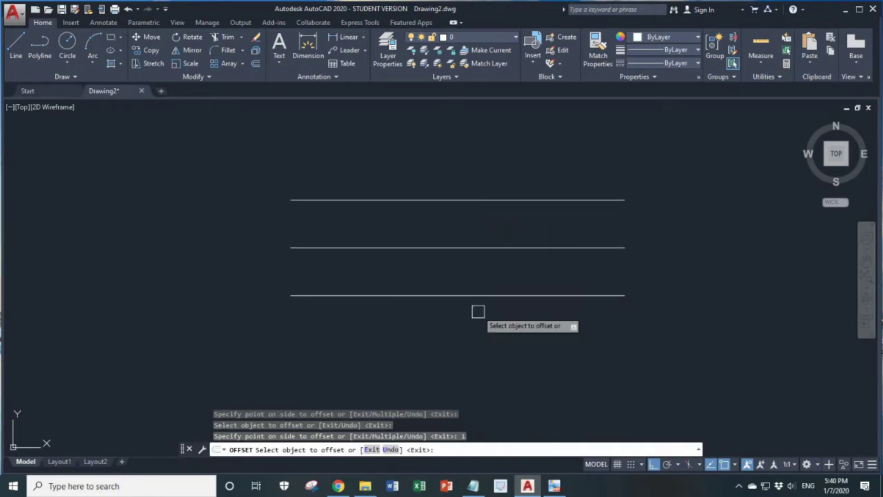
Step: Add parallel copies 1.5 and 2 units above the bottom line
{"action": "left_click", "coordinate": [469, 295]}
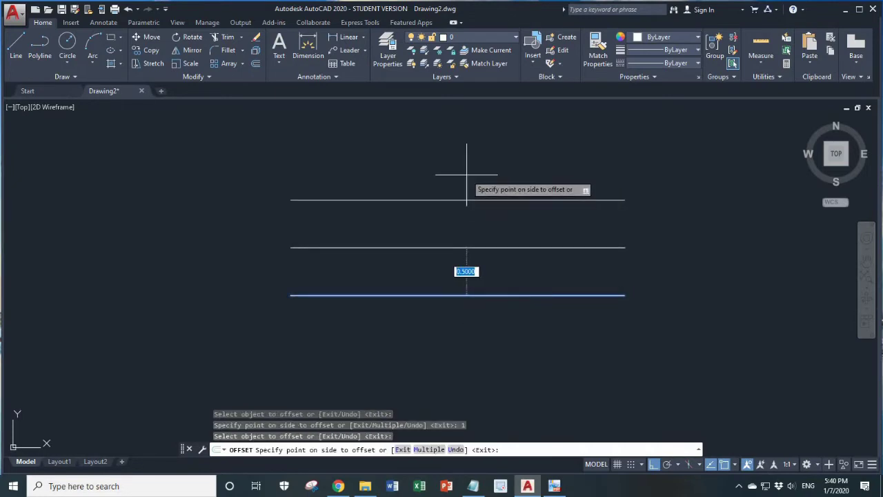
{"action": "type", "text": "1.5"}
{"action": "key", "text": "Return"}
{"action": "middle_click_drag", "start_coordinate": [475, 188], "coordinate": [475, 213]}
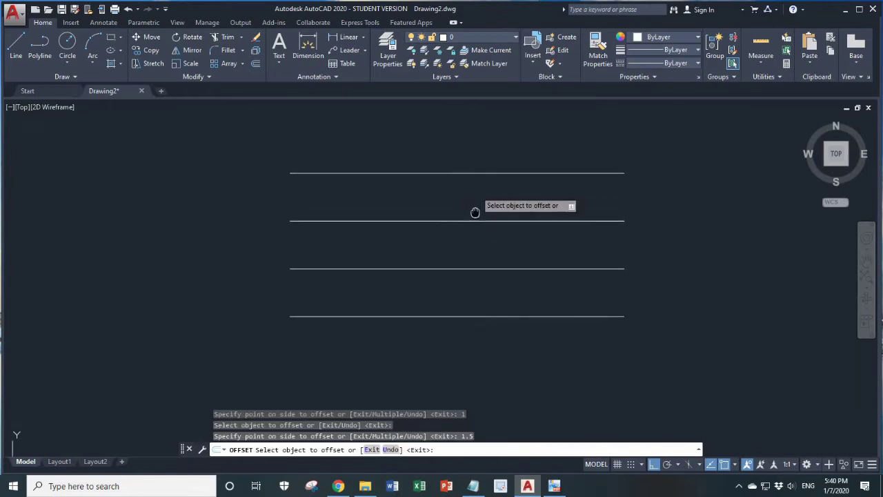
{"action": "scroll", "coordinate": [475, 211], "scroll_direction": "down", "scroll_amount": 2}
{"action": "left_click", "coordinate": [458, 277]}
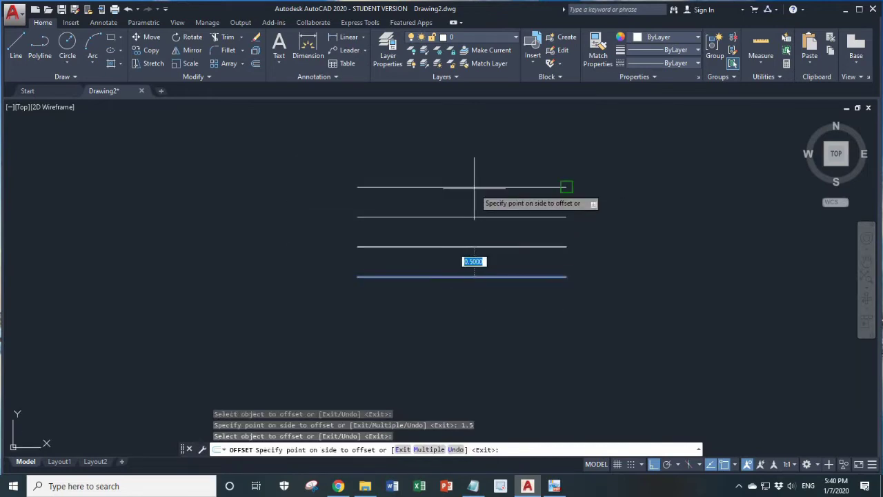
{"action": "type", "text": "2"}
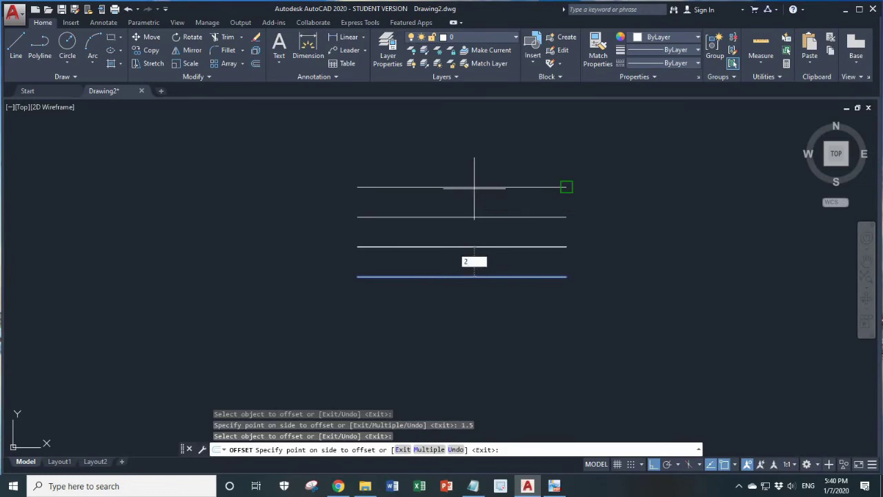
{"action": "key", "text": "Return"}
{"action": "key", "text": "Return"}
{"action": "scroll", "coordinate": [435, 294], "scroll_direction": "up", "scroll_amount": 2}
{"action": "scroll", "coordinate": [423, 267], "scroll_direction": "down", "scroll_amount": 2}
{"action": "scroll", "coordinate": [455, 290], "scroll_direction": "up", "scroll_amount": 2}
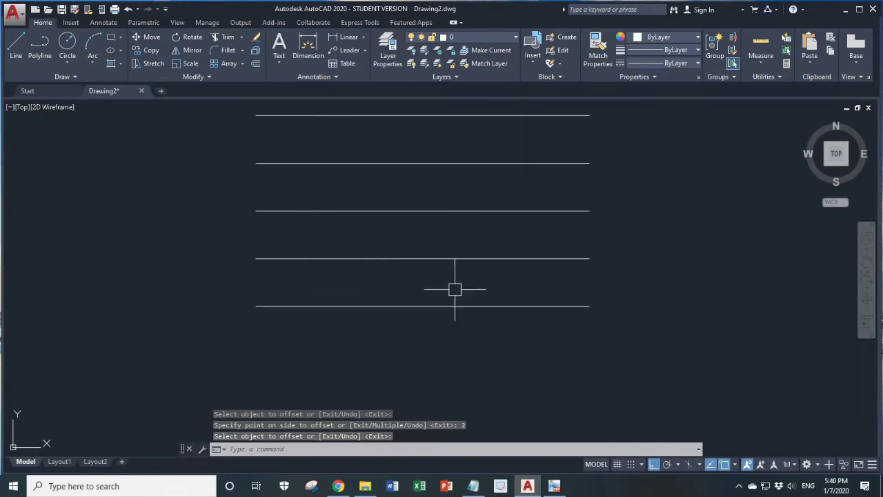
{"action": "scroll", "coordinate": [542, 322], "scroll_direction": "down", "scroll_amount": 1}
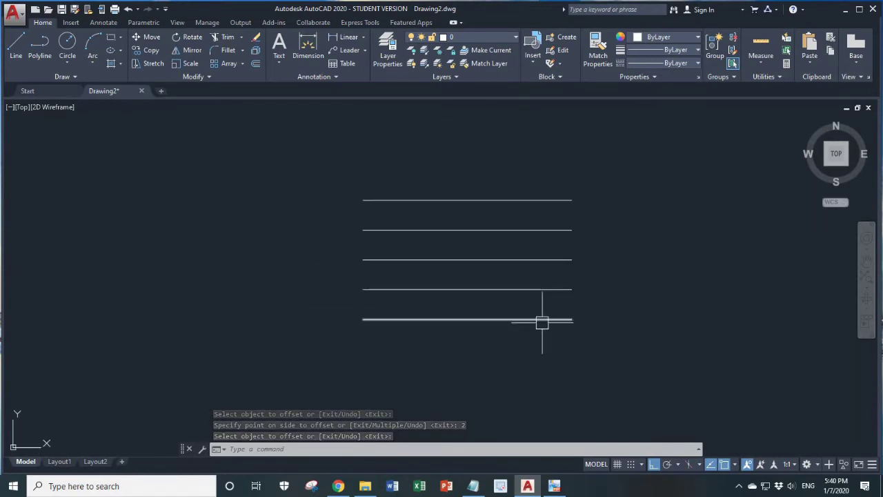
Step: Draw a vertical line from the bottom line's left endpoint to the top line's, then select it
{"action": "left_click", "coordinate": [15, 43]}
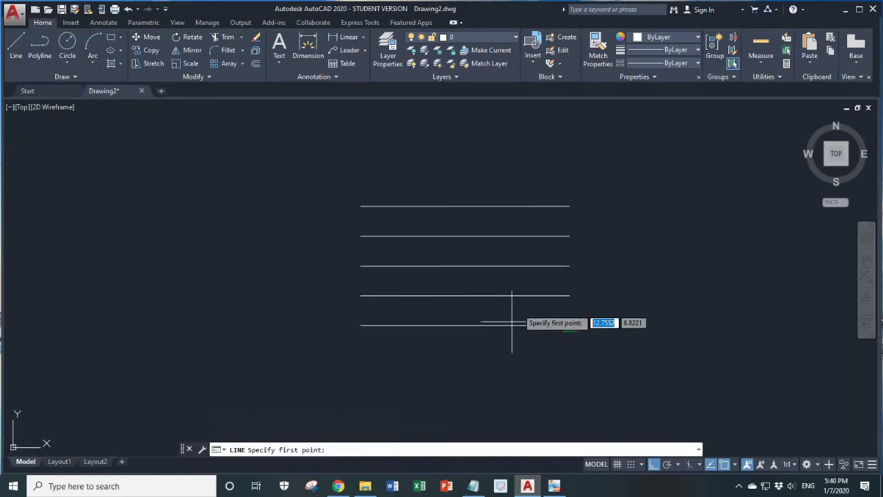
{"action": "left_click", "coordinate": [361, 325]}
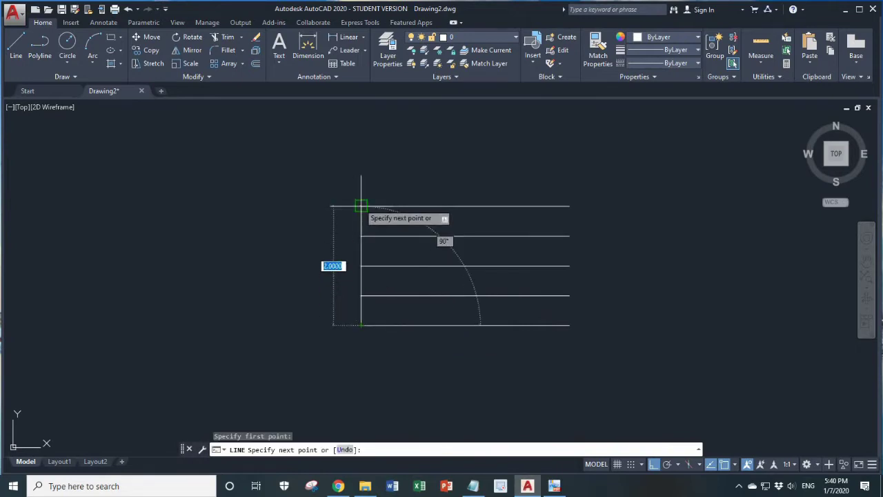
{"action": "left_click", "coordinate": [361, 205]}
{"action": "key", "text": "Return"}
{"action": "scroll", "coordinate": [400, 292], "scroll_direction": "up", "scroll_amount": 2}
{"action": "scroll", "coordinate": [407, 290], "scroll_direction": "up", "scroll_amount": 2}
{"action": "scroll", "coordinate": [416, 283], "scroll_direction": "down", "scroll_amount": 2}
{"action": "left_click", "coordinate": [421, 238]}
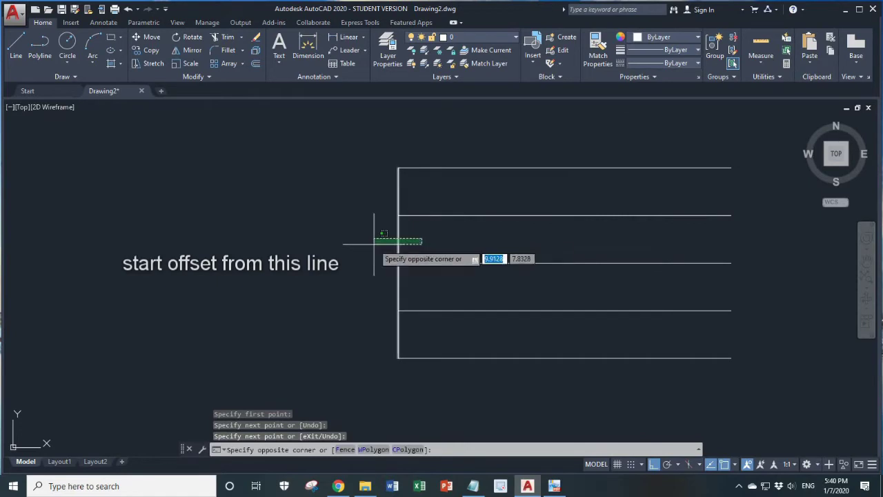
{"action": "left_click", "coordinate": [374, 245]}
Step: Offset the left vertical line 0.5 and 1 unit to the right
{"action": "type", "text": "o"}
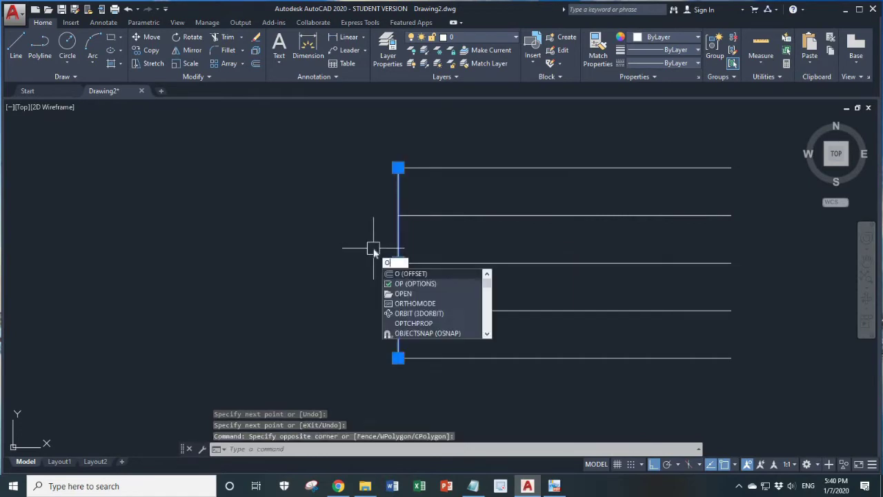
{"action": "key", "text": "Return"}
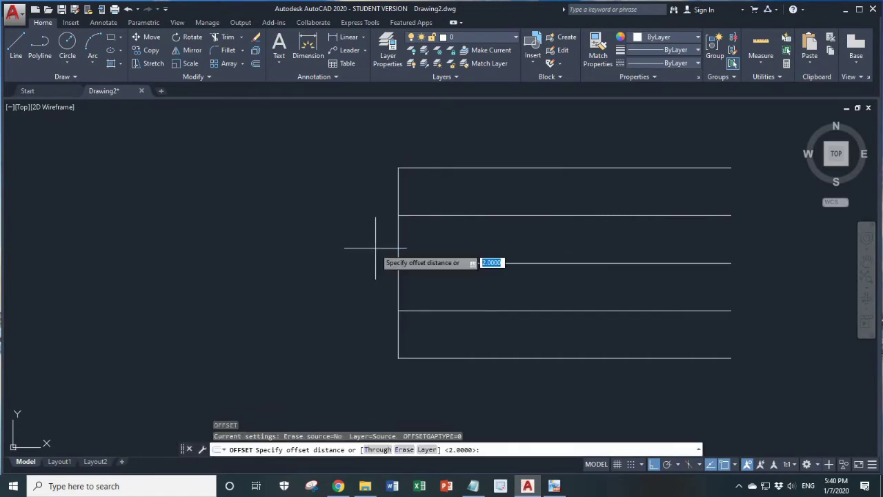
{"action": "type", "text": "0.5"}
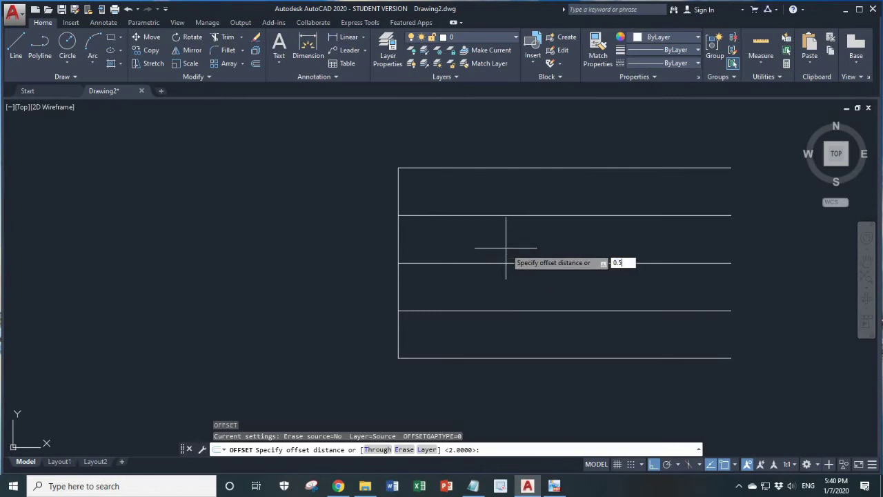
{"action": "key", "text": "Return"}
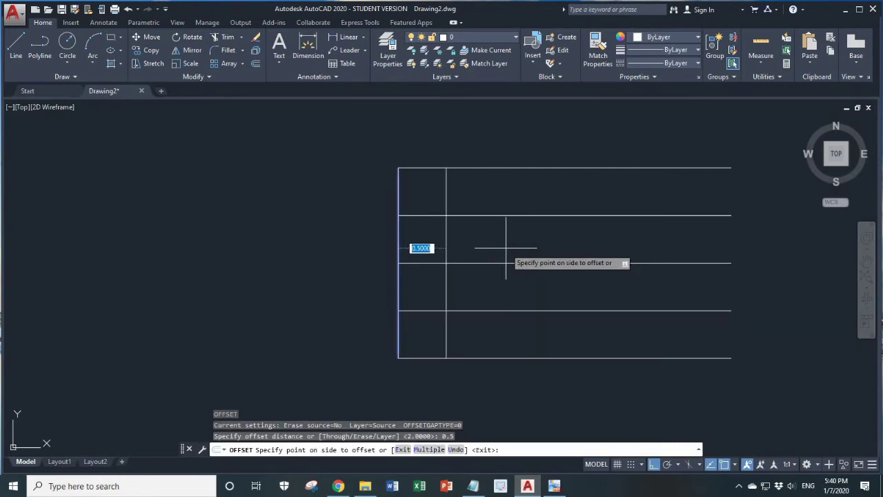
{"action": "left_click", "coordinate": [505, 247]}
{"action": "left_click", "coordinate": [399, 253]}
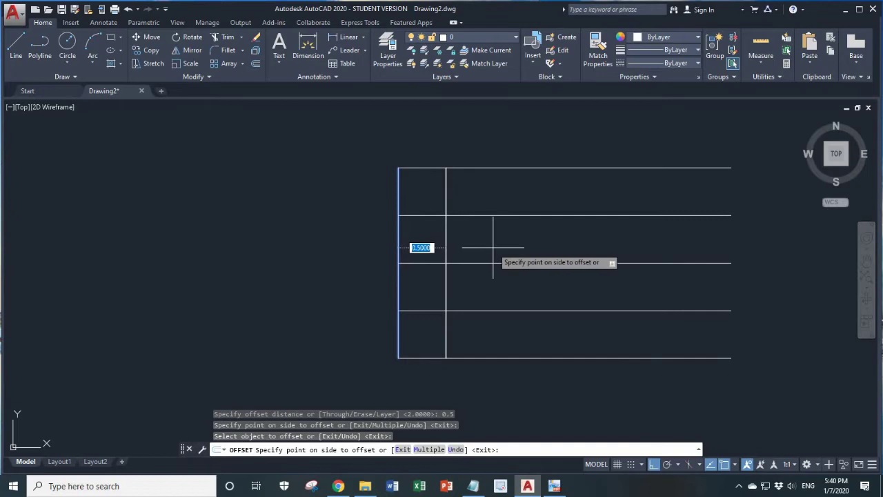
{"action": "type", "text": "1"}
{"action": "key", "text": "Return"}
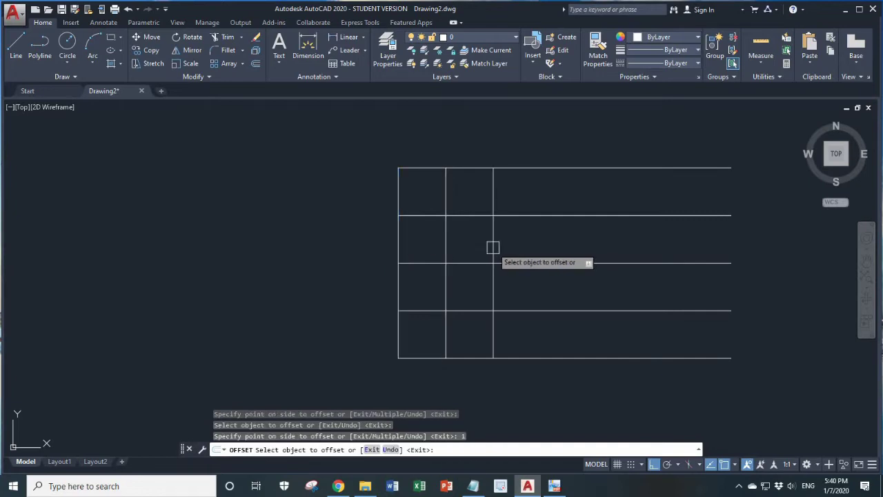
{"action": "left_click", "coordinate": [399, 244]}
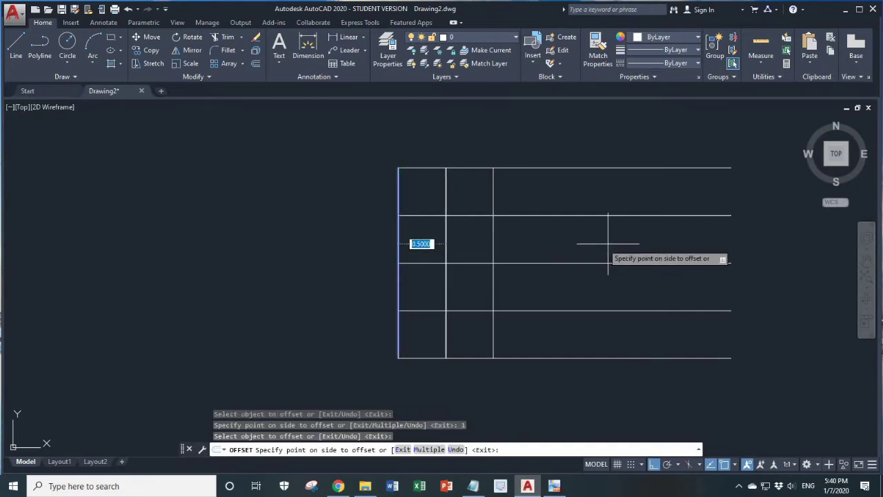
{"action": "type", "text": "2.75"}
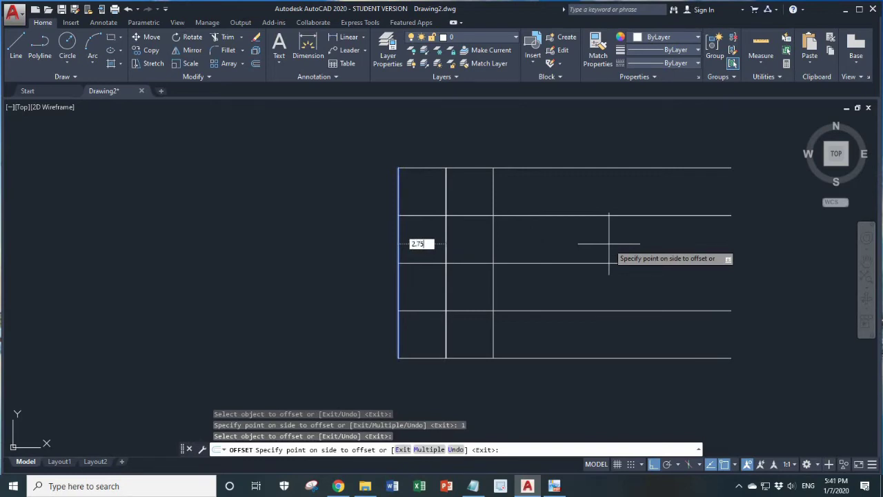
{"action": "left_click", "coordinate": [609, 244]}
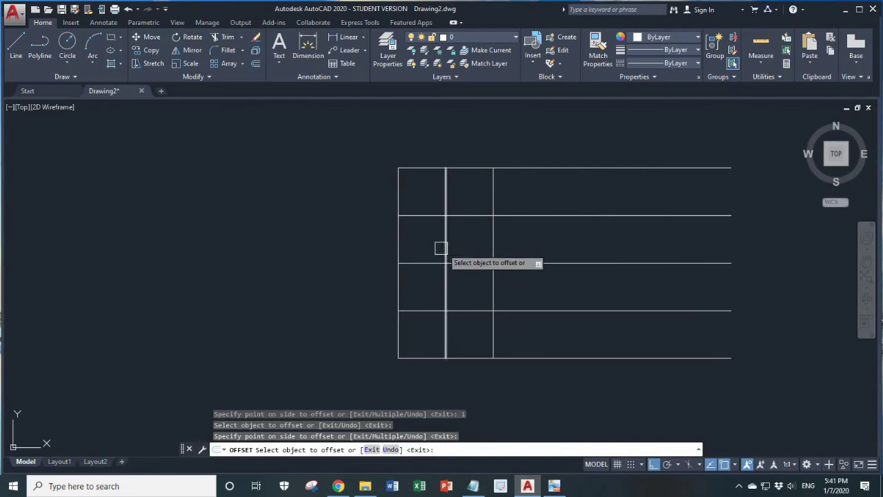
Step: Add vertical offsets of the left line at 2.75, 3 and 3.5 units to the right
{"action": "left_click", "coordinate": [396, 243]}
{"action": "type", "text": "2.75"}
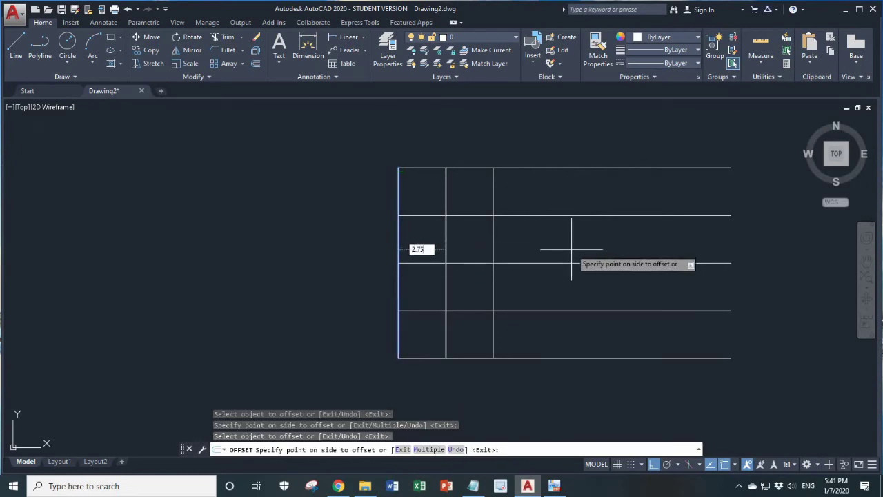
{"action": "key", "text": "Return"}
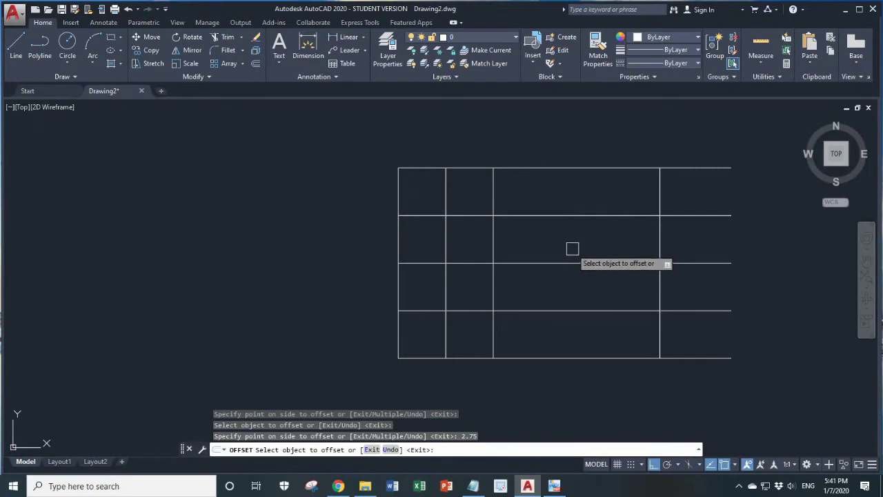
{"action": "left_click", "coordinate": [398, 243]}
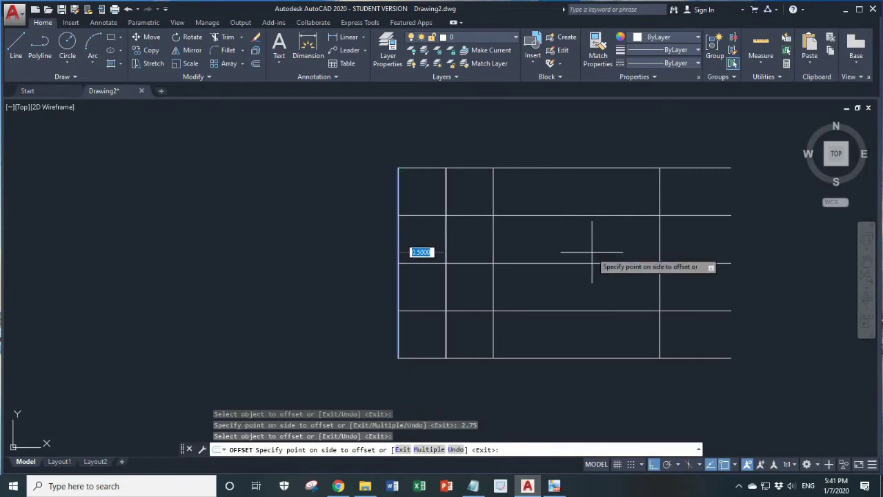
{"action": "type", "text": "3"}
{"action": "key", "text": "Return"}
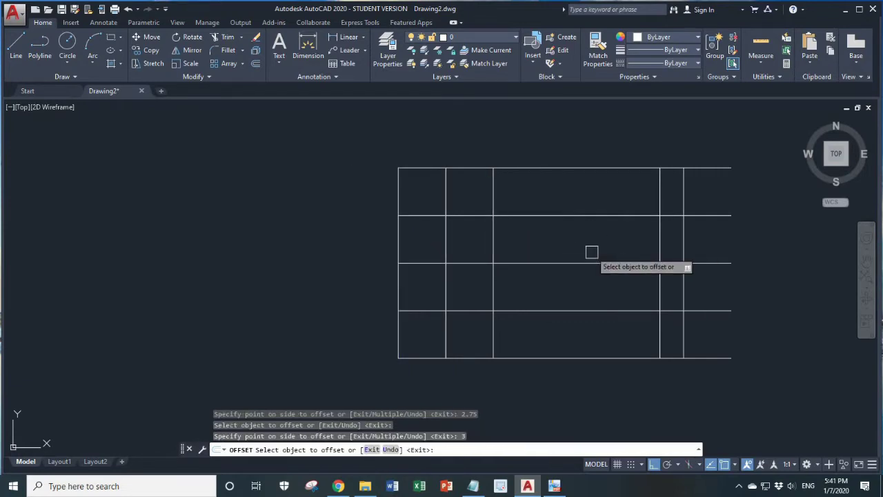
{"action": "left_click", "coordinate": [399, 248]}
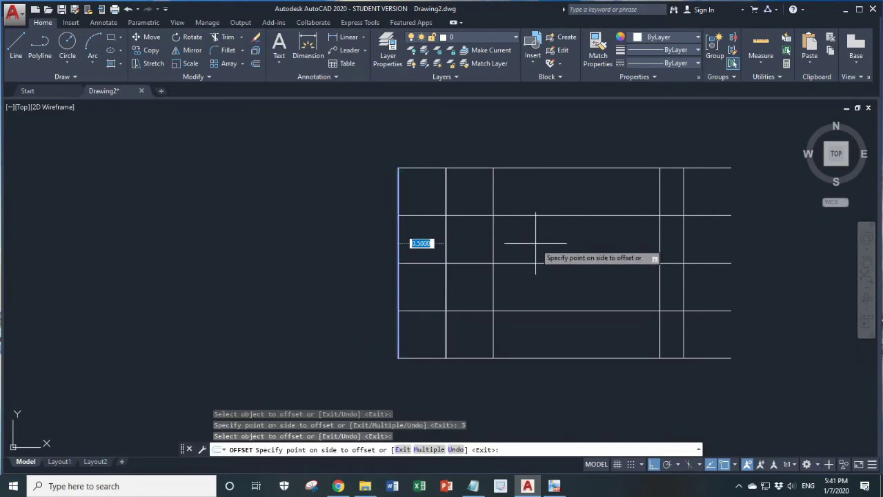
{"action": "type", "text": "3"}
{"action": "key", "text": "Return"}
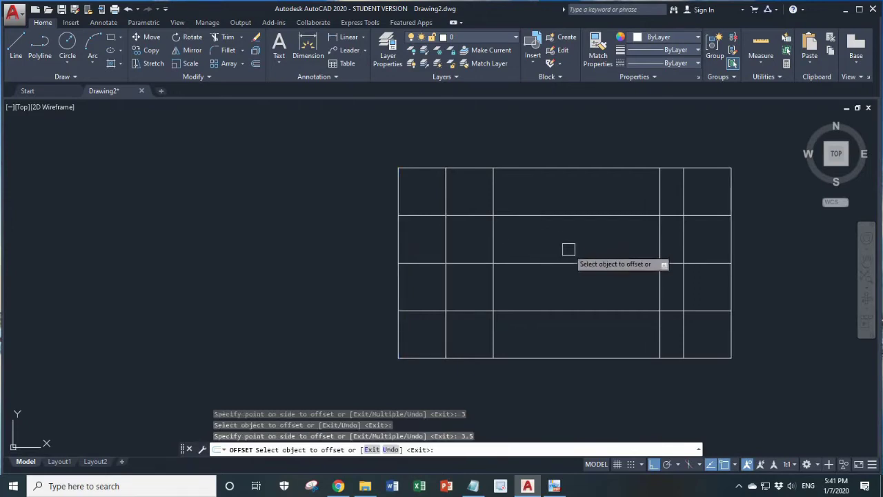
{"action": "key", "text": "Return"}
Step: Recentre the finished grid in the view and switch to the Notepad window
{"action": "middle_click_drag", "start_coordinate": [554, 294], "coordinate": [418, 250]}
{"action": "scroll", "coordinate": [446, 282], "scroll_direction": "down", "scroll_amount": 2}
{"action": "mouse_move", "coordinate": [457, 280]}
{"action": "middle_mouse_down"}
{"action": "mouse_move", "coordinate": [520, 302]}
{"action": "mouse_move", "coordinate": [507, 301]}
{"action": "middle_mouse_up"}
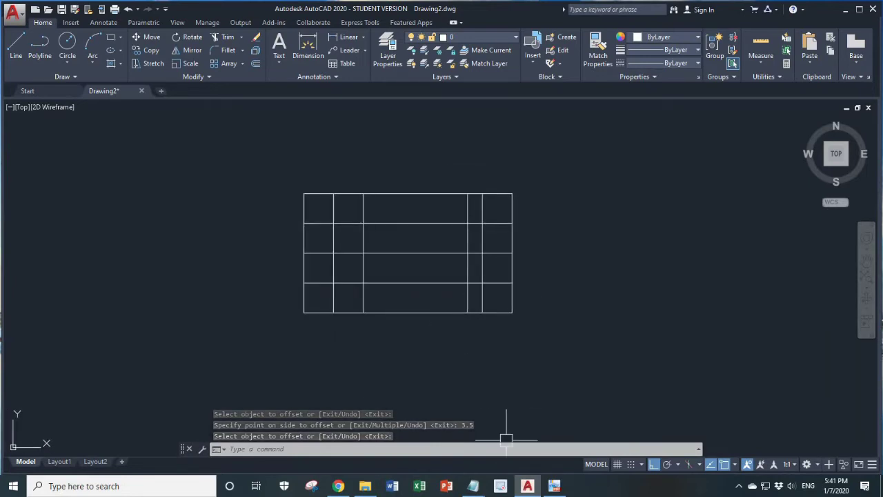
{"action": "scroll", "coordinate": [550, 349], "scroll_direction": "up", "scroll_amount": 3}
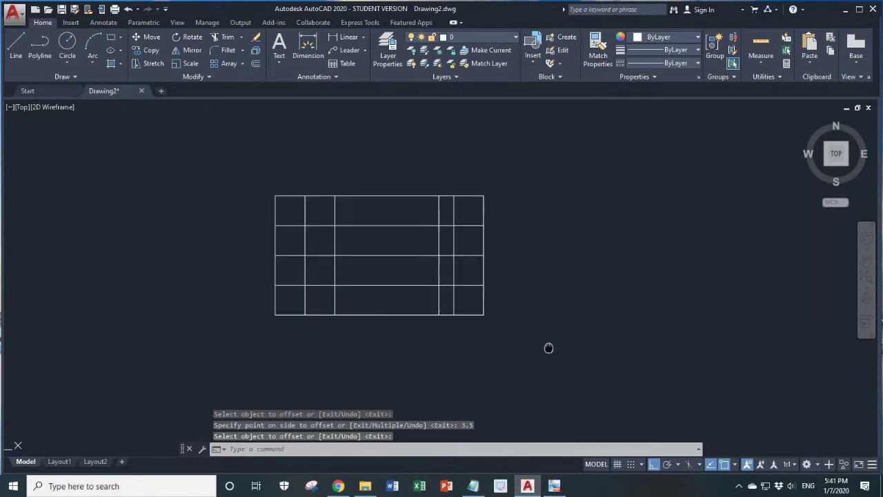
{"action": "left_click", "coordinate": [473, 486]}
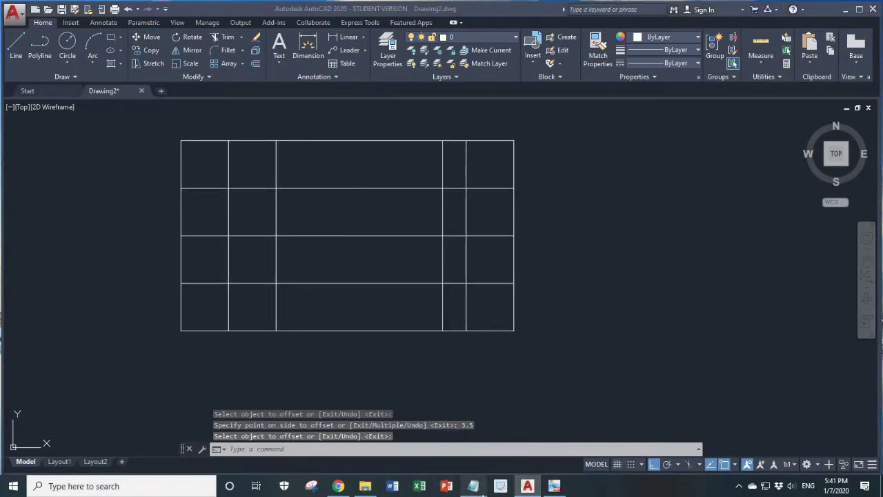
Step: Replace the old note with 'press tr for trim to cut the line' and minimize Notepad
{"action": "mouse_move", "coordinate": [405, 250]}
{"action": "left_mouse_down"}
{"action": "mouse_move", "coordinate": [341, 124]}
{"action": "mouse_move", "coordinate": [312, 116]}
{"action": "left_mouse_up"}
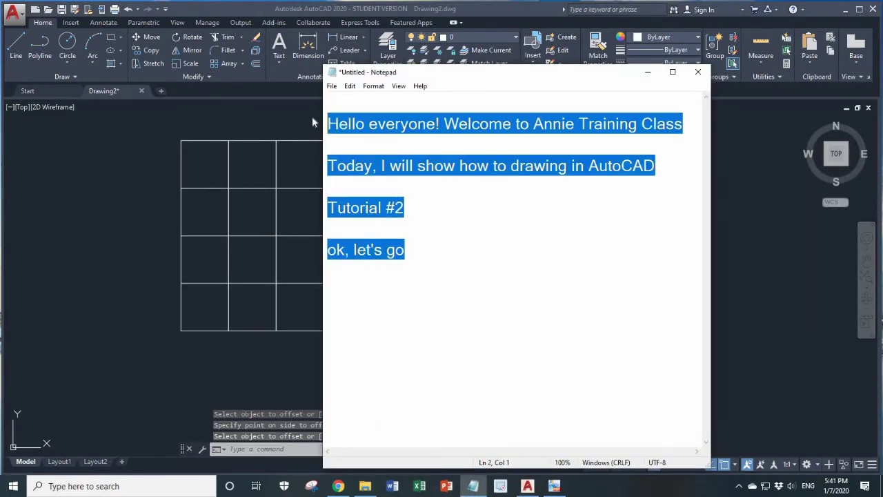
{"action": "key", "text": "Delete"}
{"action": "type", "text": "pred"}
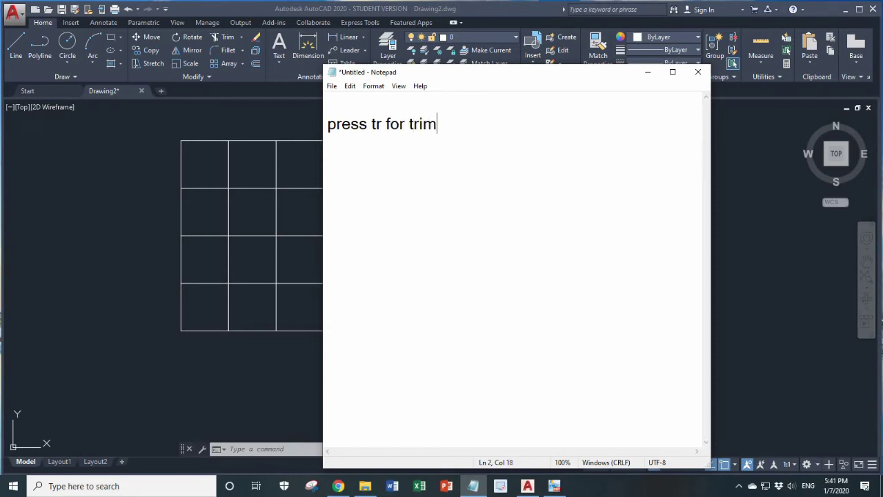
{"action": "type", "text": "cut the line"}
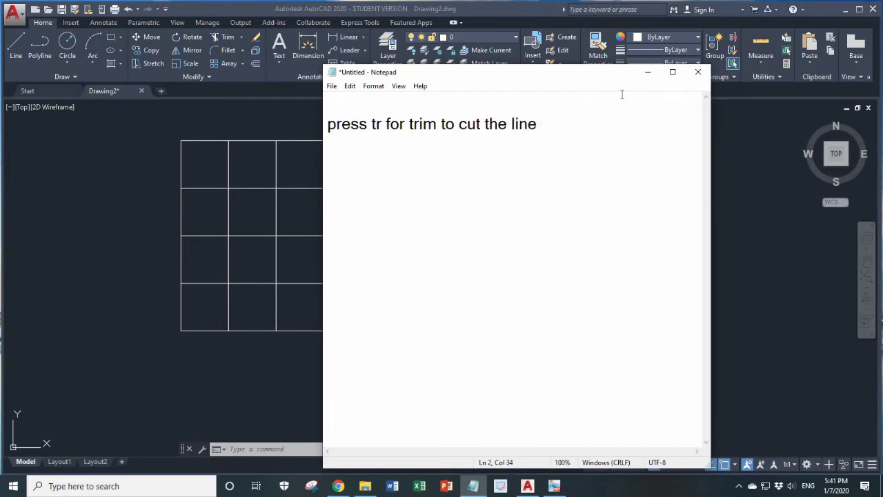
{"action": "left_click", "coordinate": [647, 72]}
Step: Start TRIM and cut away the upper and bottom segments of the left vertical line
{"action": "middle_click_drag", "start_coordinate": [350, 264], "coordinate": [381, 276]}
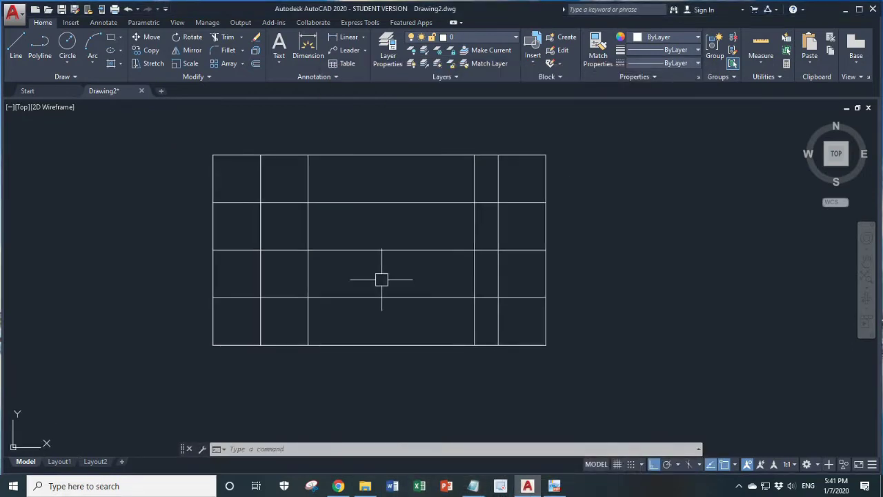
{"action": "type", "text": "t"}
{"action": "key", "text": "Return"}
{"action": "key", "text": "Return"}
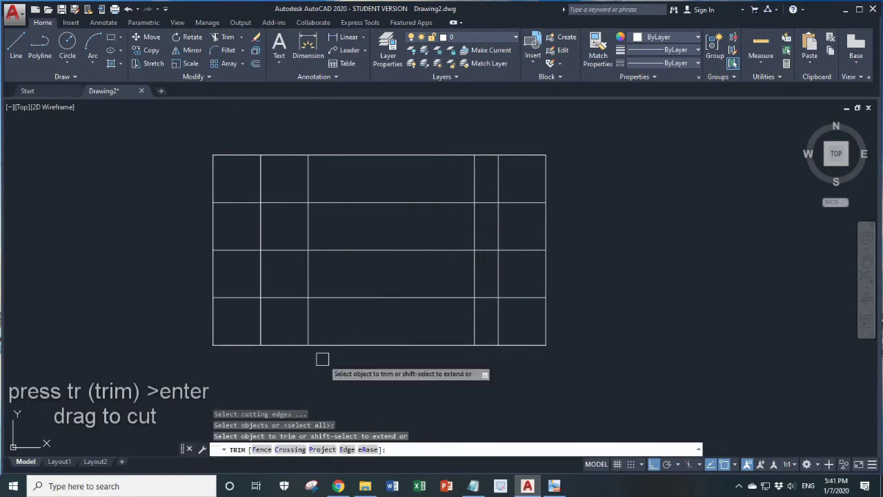
{"action": "middle_click_drag", "start_coordinate": [227, 317], "coordinate": [278, 329]}
{"action": "scroll", "coordinate": [308, 290], "scroll_direction": "up", "scroll_amount": 2}
{"action": "scroll", "coordinate": [690, 366], "scroll_direction": "down", "scroll_amount": 2}
{"action": "scroll", "coordinate": [670, 338], "scroll_direction": "down", "scroll_amount": 2}
{"action": "scroll", "coordinate": [501, 309], "scroll_direction": "up", "scroll_amount": 2}
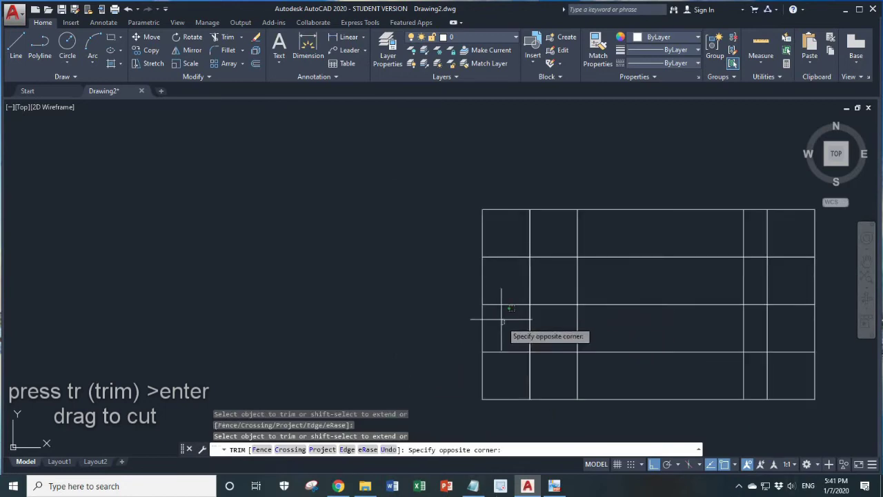
{"action": "left_click_drag", "start_coordinate": [503, 325], "coordinate": [499, 197]}
{"action": "left_click", "coordinate": [482, 296]}
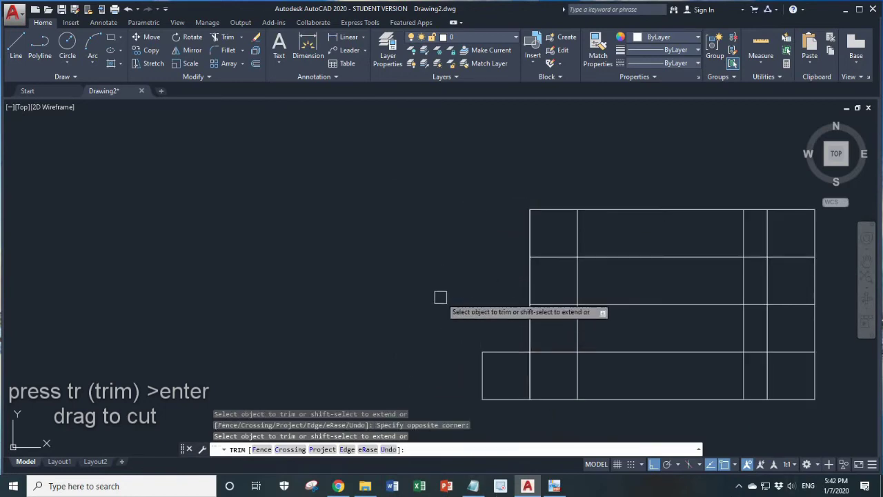
{"action": "middle_click_drag", "start_coordinate": [461, 310], "coordinate": [332, 278]}
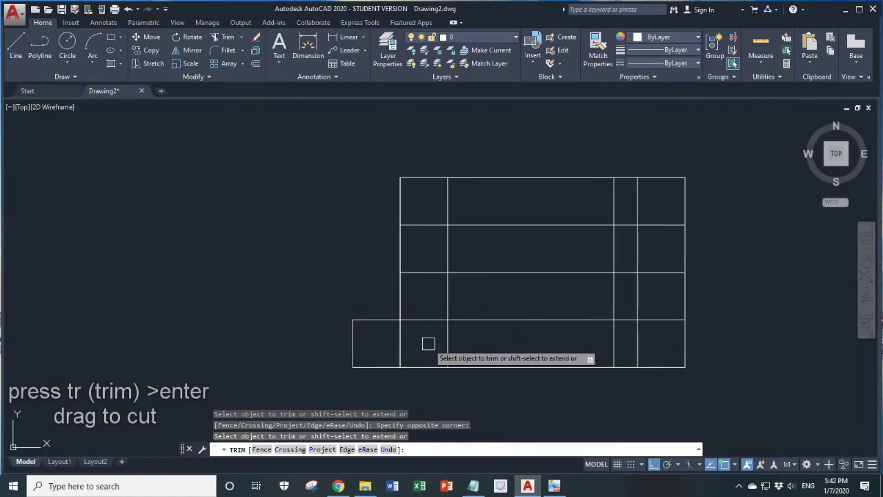
{"action": "left_click_drag", "start_coordinate": [406, 322], "coordinate": [397, 345]}
Step: Trim the lower horizontal and vertical grid segments into a stepped lower outline
{"action": "mouse_move", "coordinate": [474, 345]}
{"action": "left_mouse_down"}
{"action": "mouse_move", "coordinate": [432, 343]}
{"action": "mouse_move", "coordinate": [447, 349]}
{"action": "left_mouse_up"}
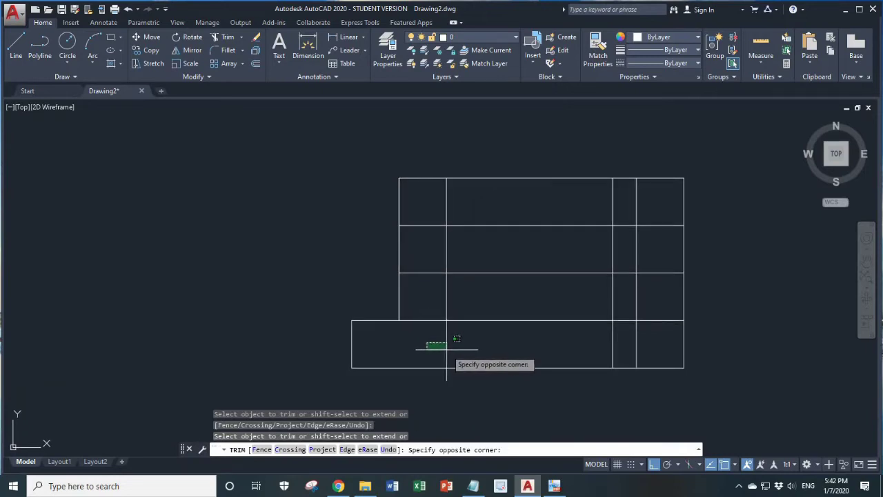
{"action": "left_click", "coordinate": [429, 314]}
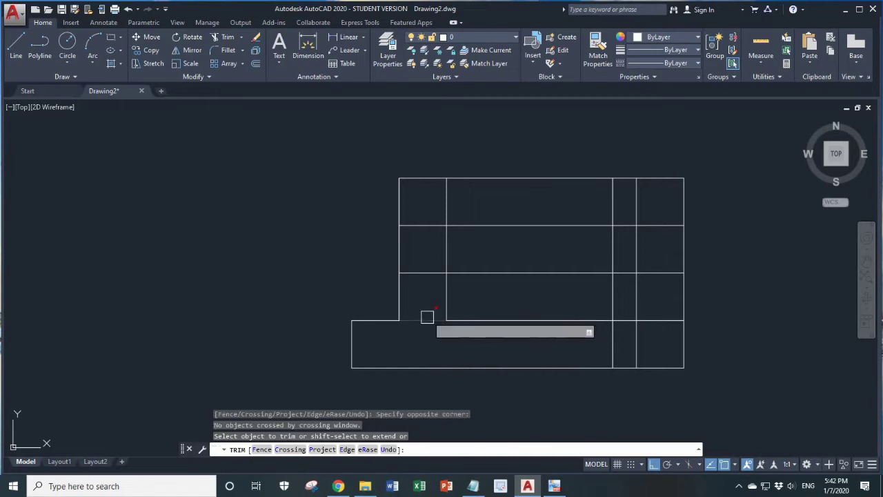
{"action": "left_click", "coordinate": [427, 316]}
{"action": "left_click", "coordinate": [442, 298]}
{"action": "middle_click_drag", "start_coordinate": [490, 339], "coordinate": [449, 339]}
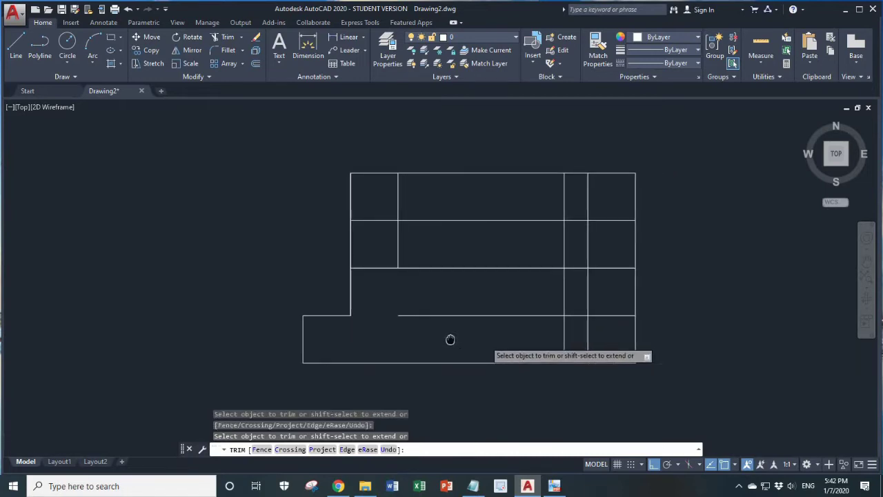
{"action": "left_click", "coordinate": [483, 316]}
{"action": "middle_click_drag", "start_coordinate": [603, 336], "coordinate": [567, 332]}
{"action": "left_click", "coordinate": [569, 327]}
{"action": "left_click", "coordinate": [519, 329]}
{"action": "left_click", "coordinate": [567, 319]}
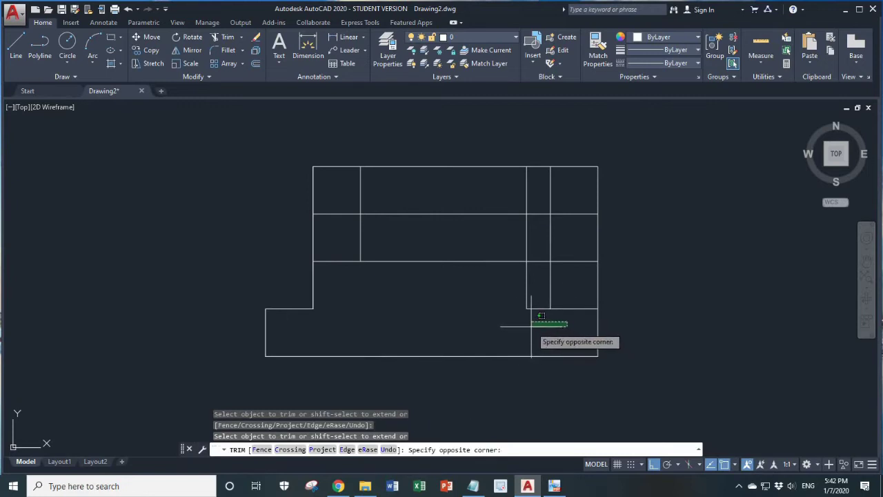
{"action": "left_click", "coordinate": [524, 299]}
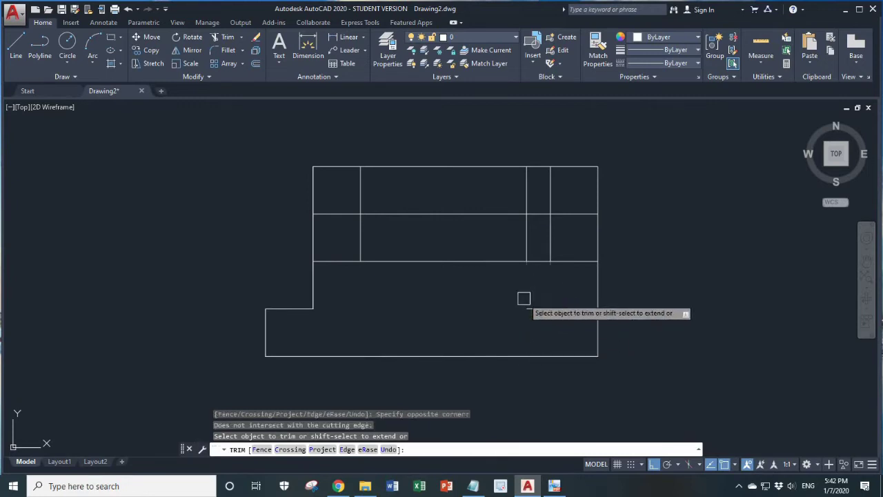
Step: Begin a fence trim across the top-left lines of the grid
{"action": "middle_click_drag", "start_coordinate": [365, 306], "coordinate": [369, 304]}
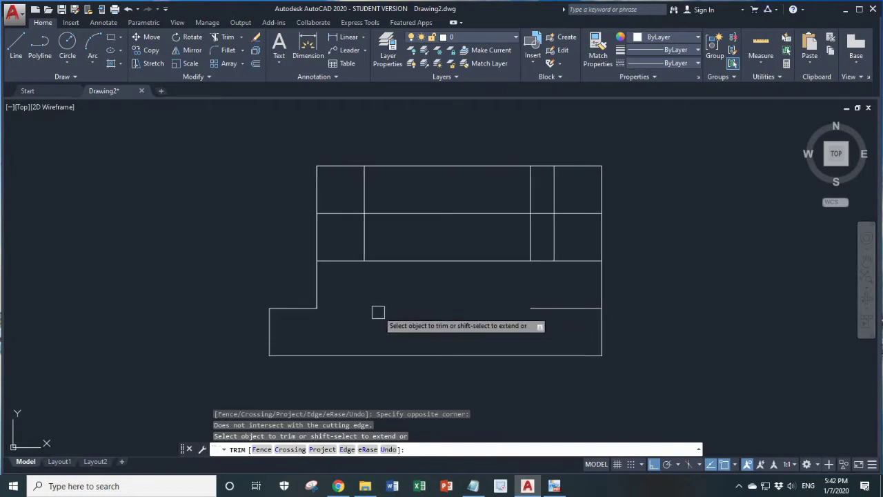
{"action": "left_click", "coordinate": [345, 259]}
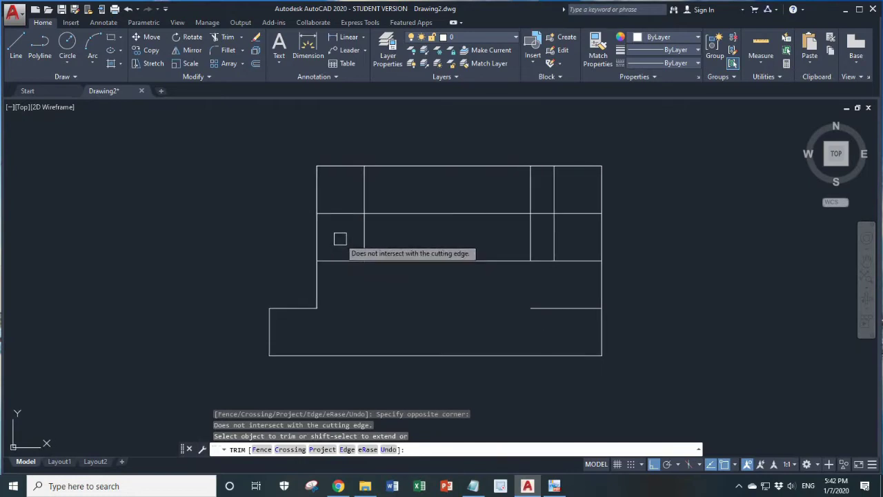
{"action": "left_click_drag", "start_coordinate": [337, 193], "coordinate": [290, 189]}
{"action": "key", "text": "space"}
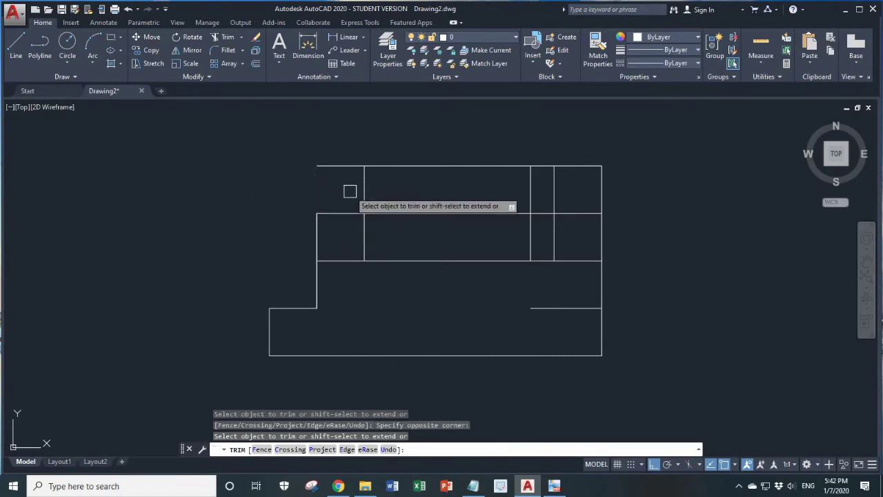
Step: Trim the upper grid lines and the interior segments around the upper rectangle
{"action": "mouse_move", "coordinate": [383, 189]}
{"action": "left_mouse_down"}
{"action": "mouse_move", "coordinate": [429, 186]}
{"action": "mouse_move", "coordinate": [410, 162]}
{"action": "left_mouse_up"}
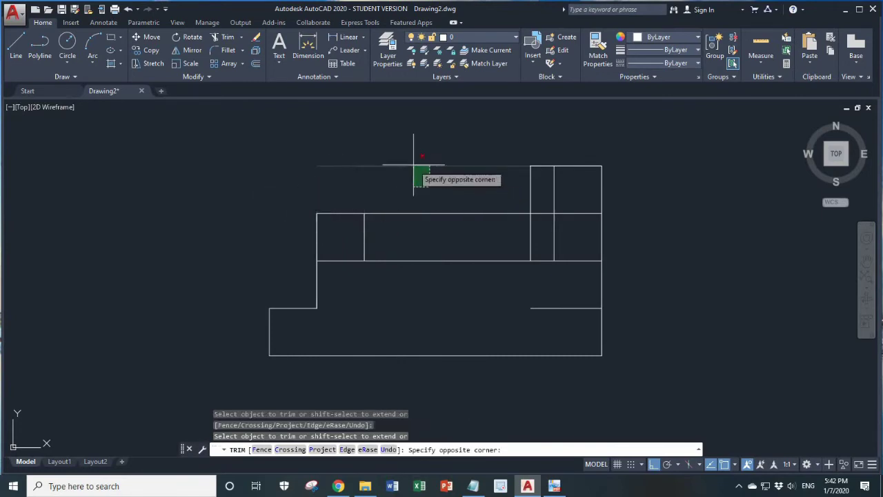
{"action": "left_click", "coordinate": [423, 184]}
{"action": "left_click", "coordinate": [413, 218]}
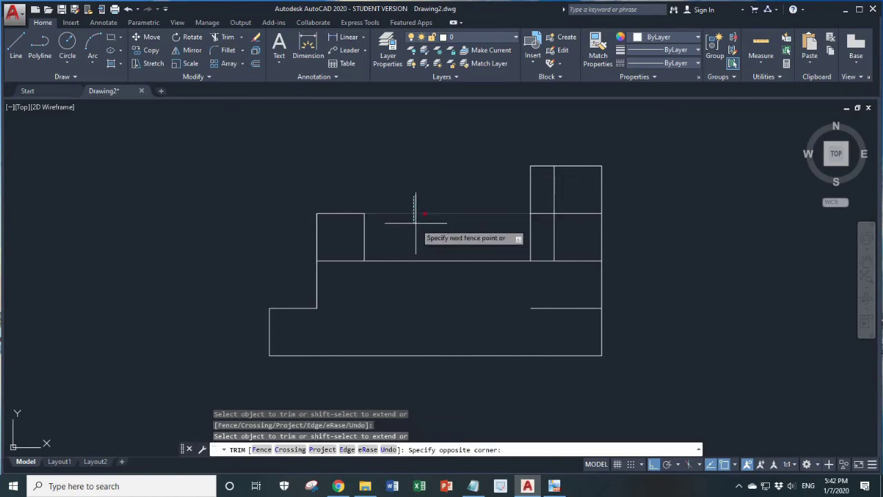
{"action": "left_click", "coordinate": [344, 263]}
{"action": "middle_click_drag", "start_coordinate": [427, 307], "coordinate": [339, 322]}
{"action": "left_click", "coordinate": [487, 284]}
{"action": "left_click", "coordinate": [488, 258]}
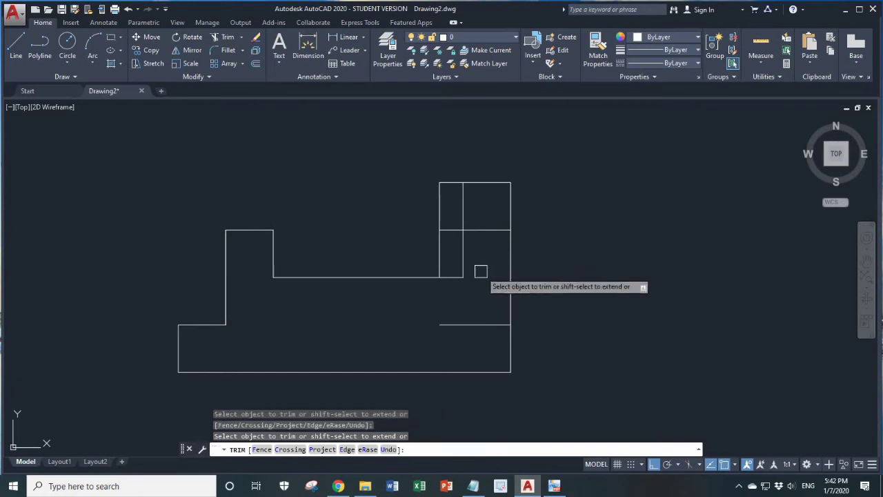
{"action": "left_click", "coordinate": [463, 256]}
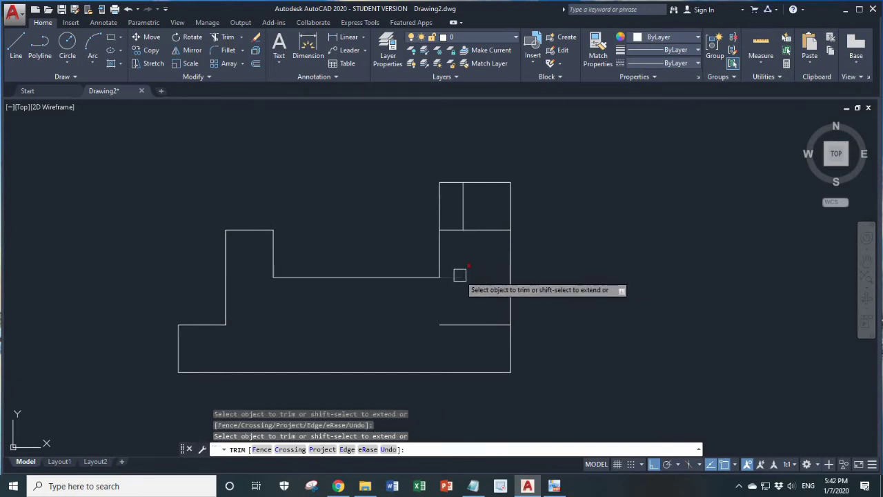
{"action": "middle_click_drag", "start_coordinate": [465, 262], "coordinate": [458, 276]}
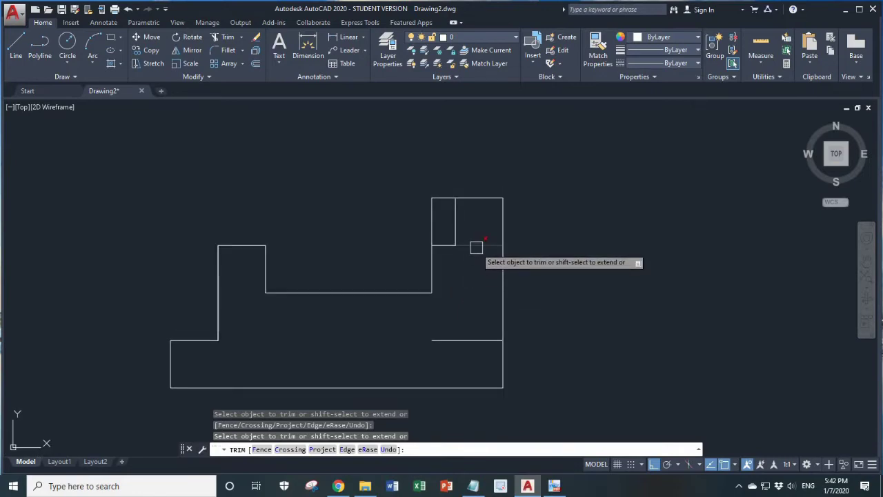
{"action": "left_click", "coordinate": [431, 222]}
{"action": "left_click", "coordinate": [438, 198]}
{"action": "key", "text": "Return"}
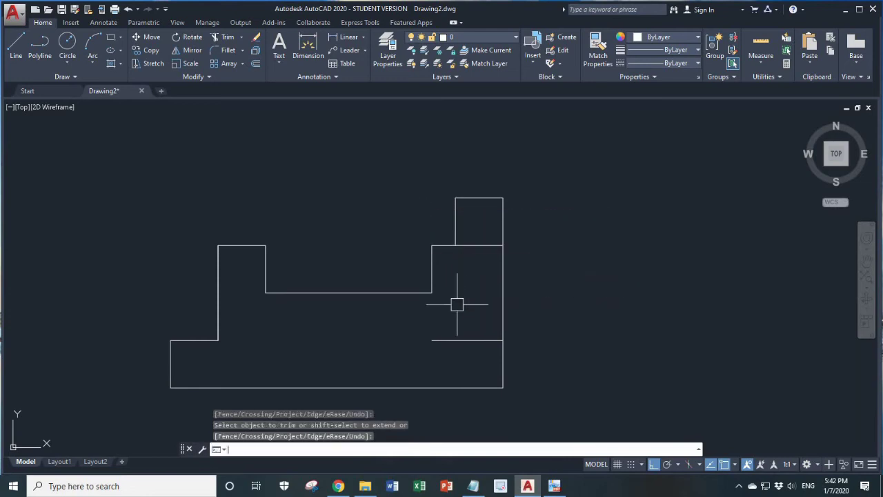
Step: Rerun TRIM with every line as a cutting edge and trim the short segment beside the right tower
{"action": "left_click", "coordinate": [476, 271]}
{"action": "left_click", "coordinate": [482, 237]}
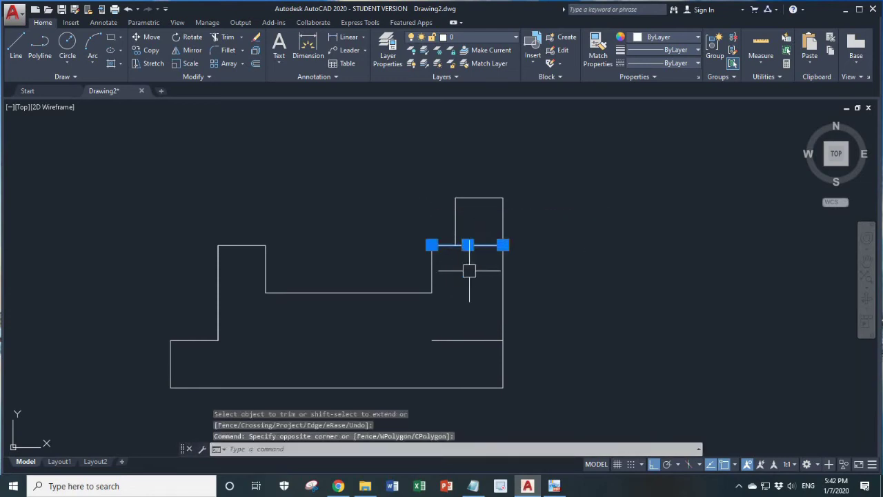
{"action": "type", "text": "tr"}
{"action": "key", "text": "Return"}
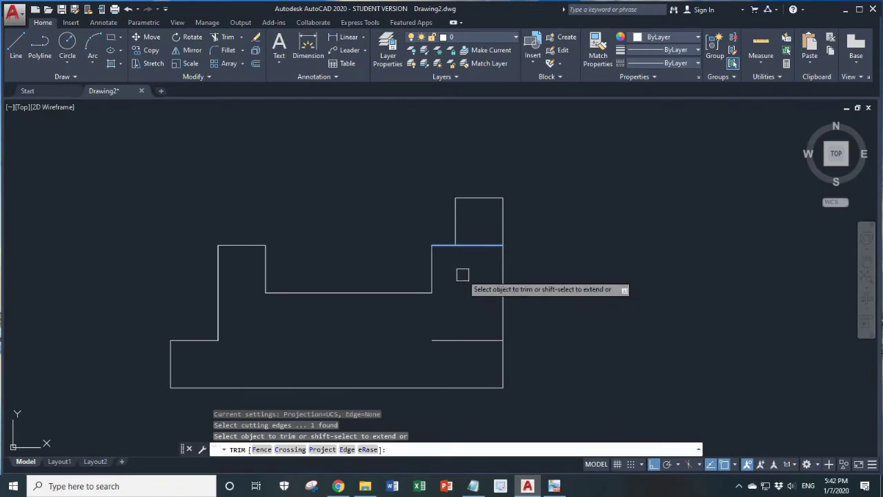
{"action": "key", "text": "Return"}
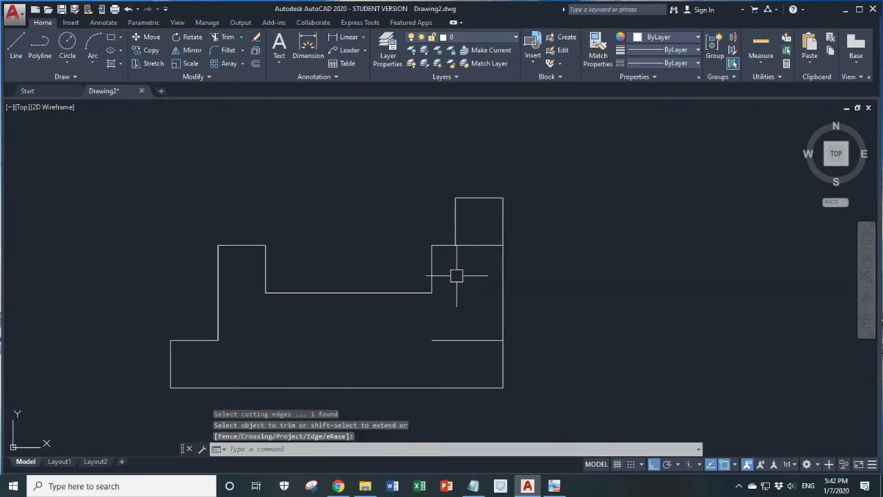
{"action": "type", "text": "tr"}
{"action": "key", "text": "Return"}
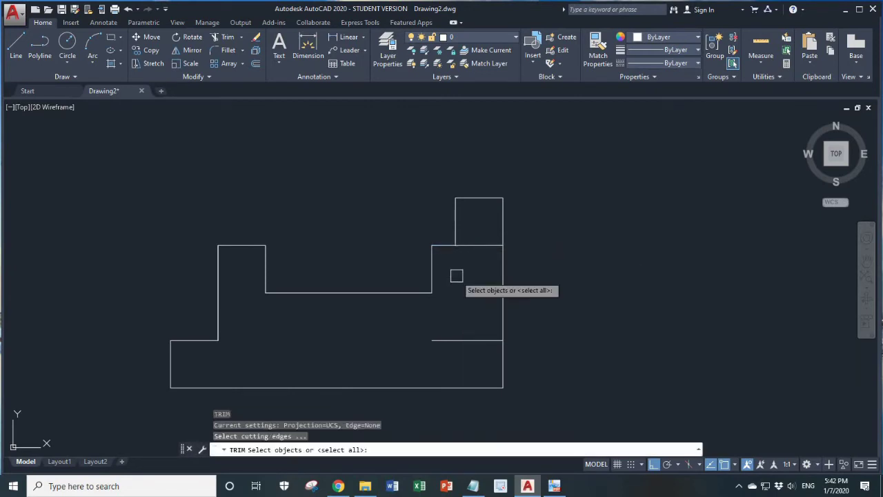
{"action": "key", "text": "Return"}
{"action": "left_click", "coordinate": [473, 245]}
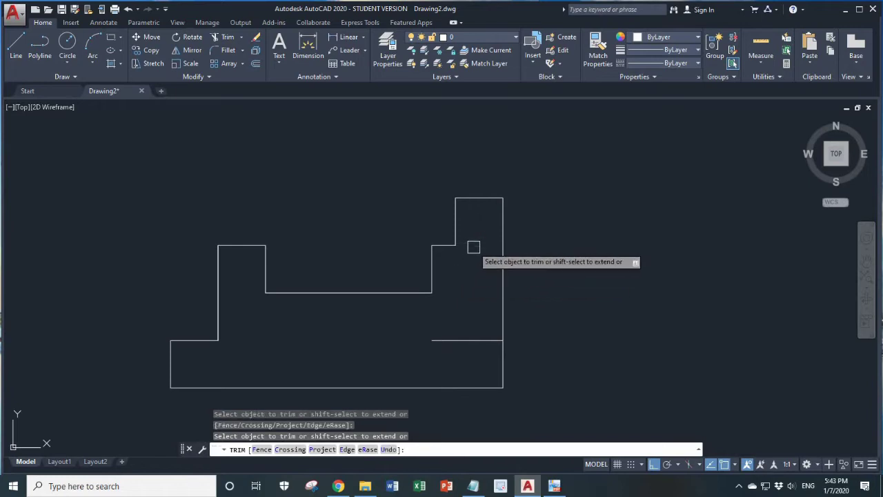
{"action": "key", "text": "Return"}
Step: Erase the leftover short line at lower right and review the clean stepped outline
{"action": "left_click", "coordinate": [451, 340]}
{"action": "key", "text": "Delete"}
{"action": "middle_click_drag", "start_coordinate": [451, 343], "coordinate": [326, 323]}
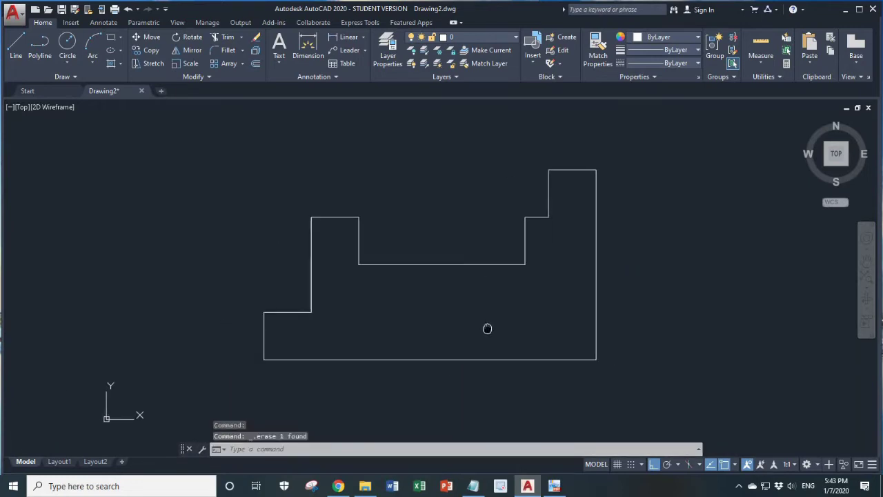
{"action": "scroll", "coordinate": [391, 325], "scroll_direction": "up", "scroll_amount": 2}
{"action": "scroll", "coordinate": [390, 321], "scroll_direction": "down", "scroll_amount": 2}
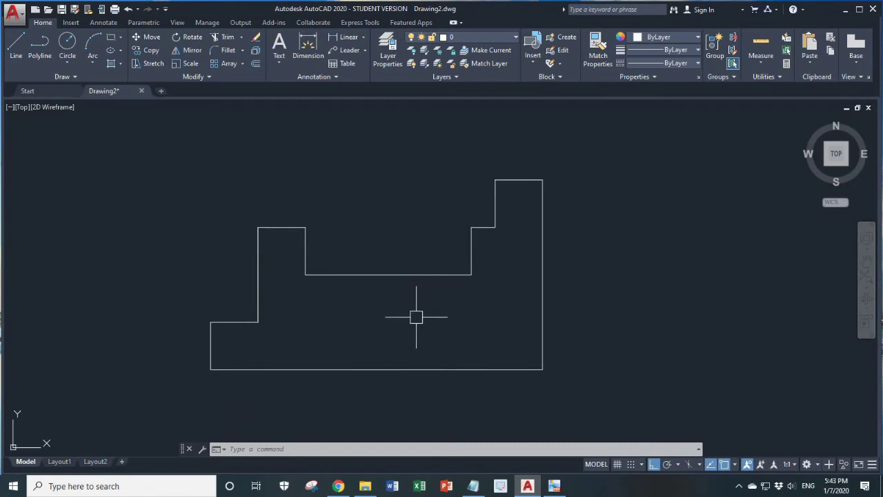
{"action": "scroll", "coordinate": [311, 285], "scroll_direction": "down", "scroll_amount": 2}
{"action": "scroll", "coordinate": [323, 286], "scroll_direction": "up", "scroll_amount": 2}
{"action": "middle_click_drag", "start_coordinate": [323, 286], "coordinate": [321, 295]}
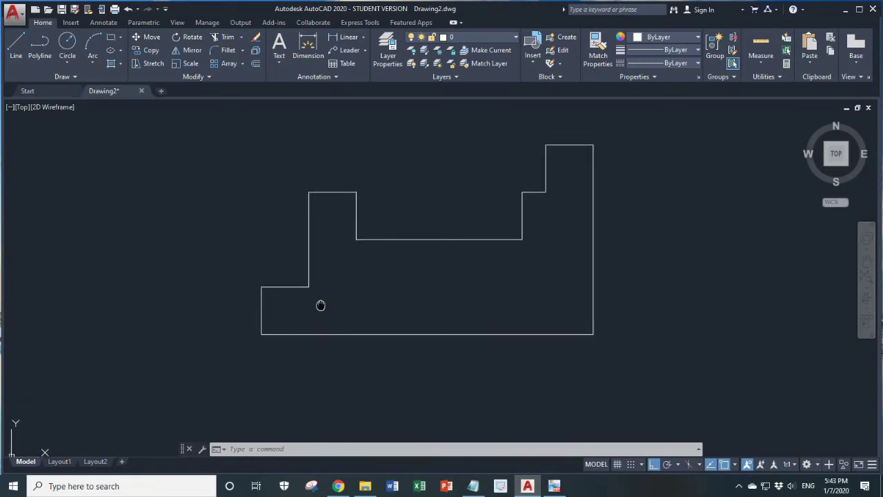
{"action": "left_click", "coordinate": [473, 487]}
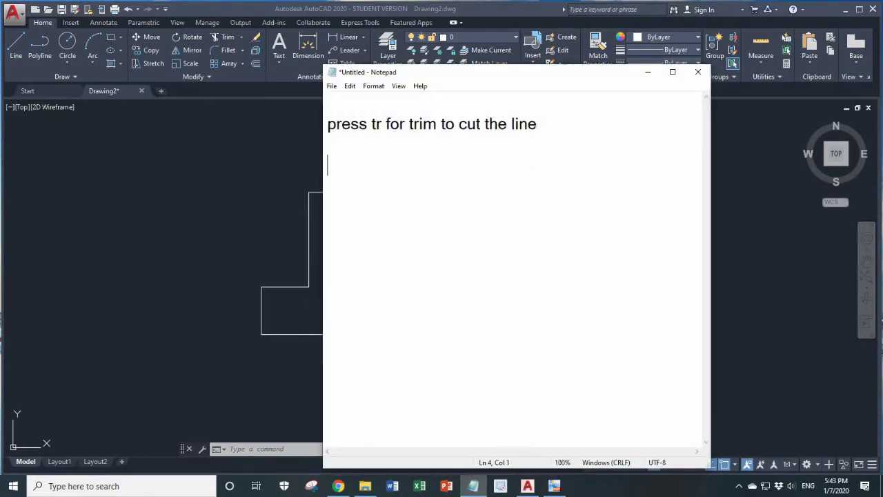
Step: Add the note line 'press d for Dimstyle> set up dimstyle' in Notepad, then minimize it
{"action": "type", "text": "pre"}
{"action": "key", "text": "BackSpace"}
{"action": "type", "text": "dfor Dimstyle"}
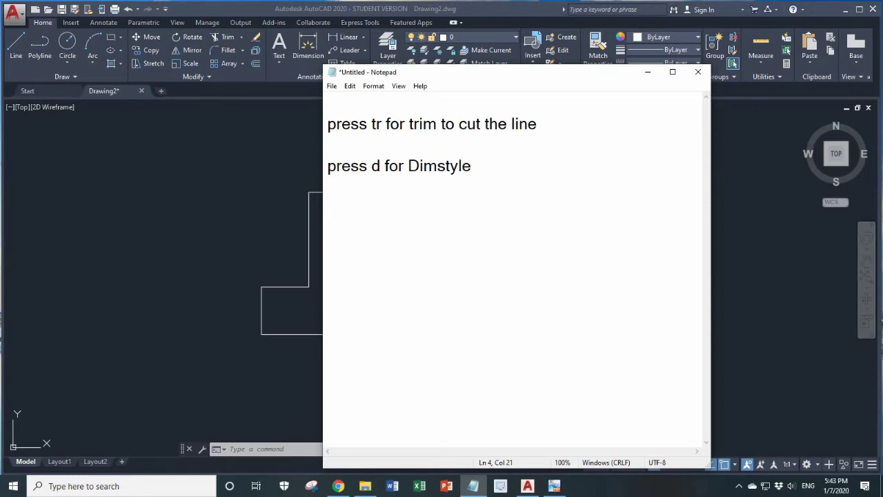
{"action": "type", "text": "set "}
{"action": "type", "text": "updime"}
{"action": "key", "text": "BackSpace"}
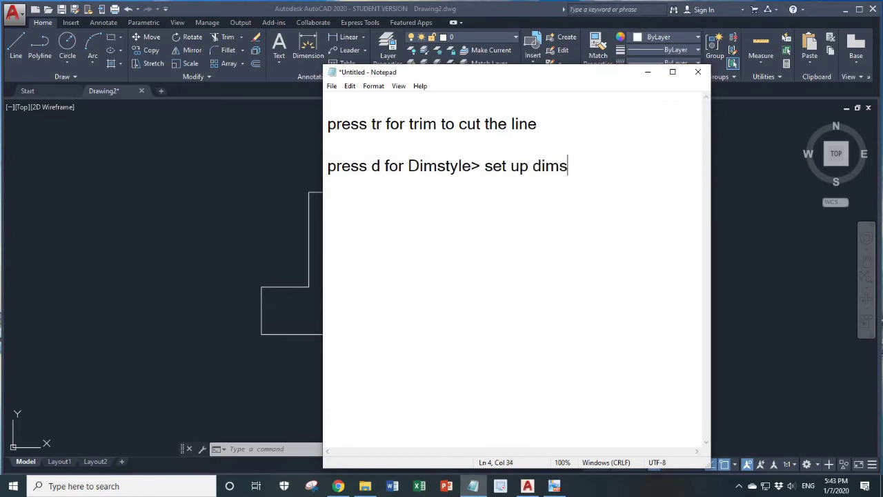
{"action": "type", "text": "yle"}
{"action": "left_click", "coordinate": [647, 72]}
Step: Open the Dimension Style Manager with D and create a new style 'Dim 1' based on Standard
{"action": "type", "text": "d"}
{"action": "key", "text": "Return"}
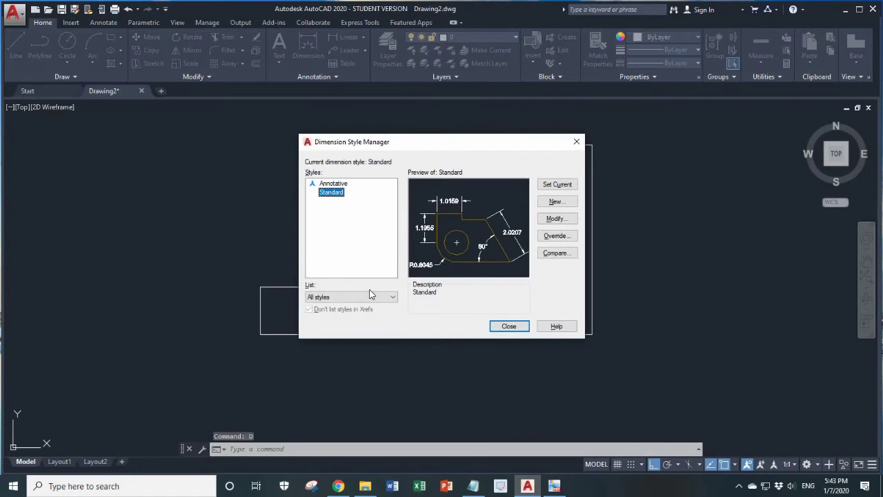
{"action": "left_click", "coordinate": [556, 202]}
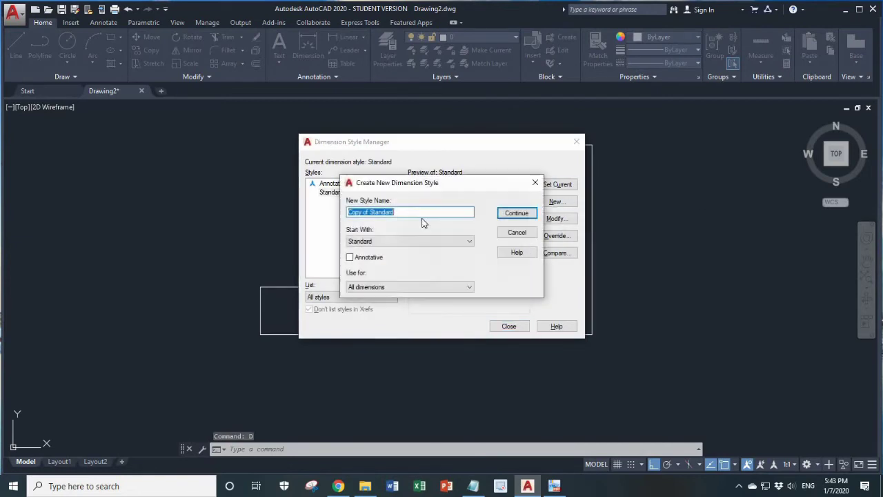
{"action": "type", "text": "Dim 1"}
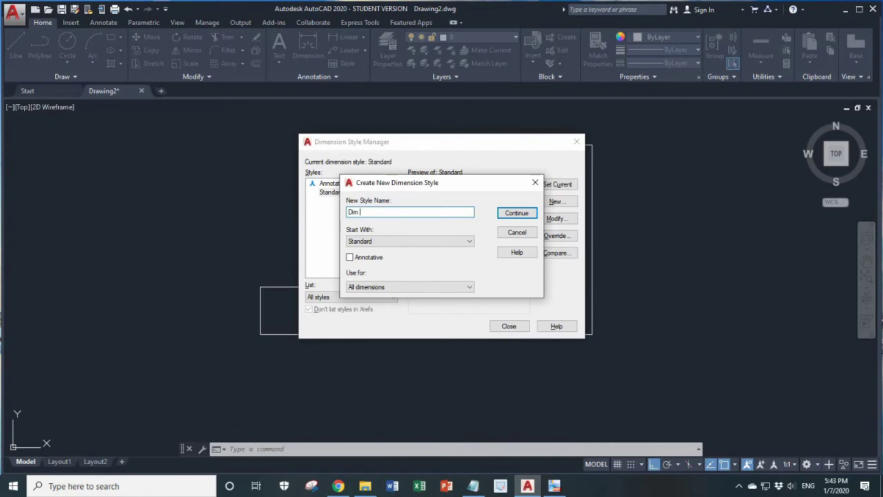
{"action": "left_click", "coordinate": [518, 214]}
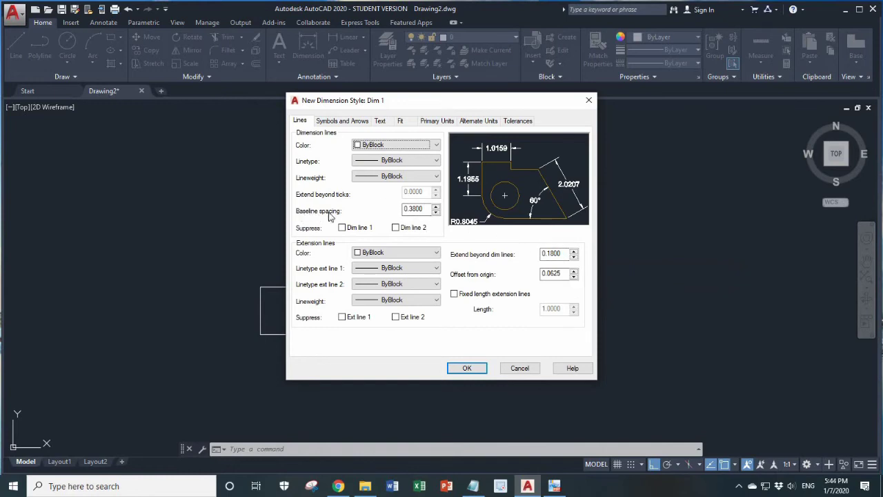
Step: Set Dim 1's baseline spacing to 10 and edit the extension beyond dimension lines
{"action": "double_click", "coordinate": [432, 209]}
{"action": "type", "text": "10"}
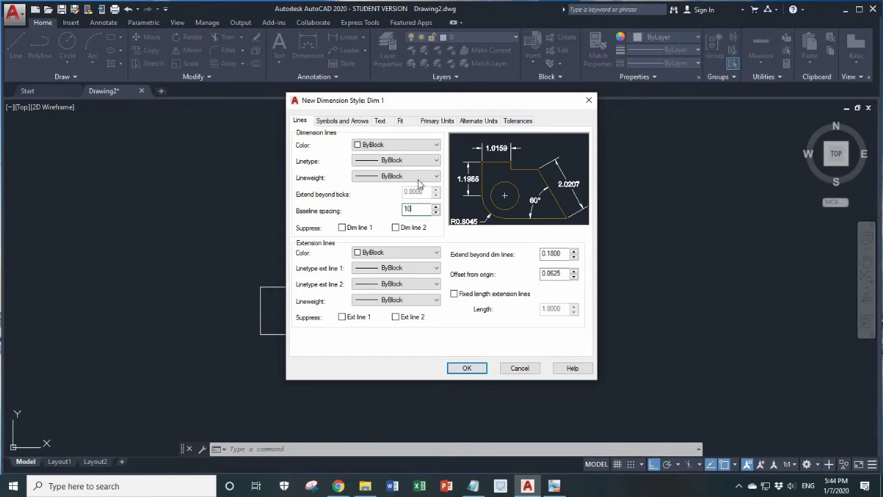
{"action": "double_click", "coordinate": [552, 254]}
{"action": "type", "text": "0"}
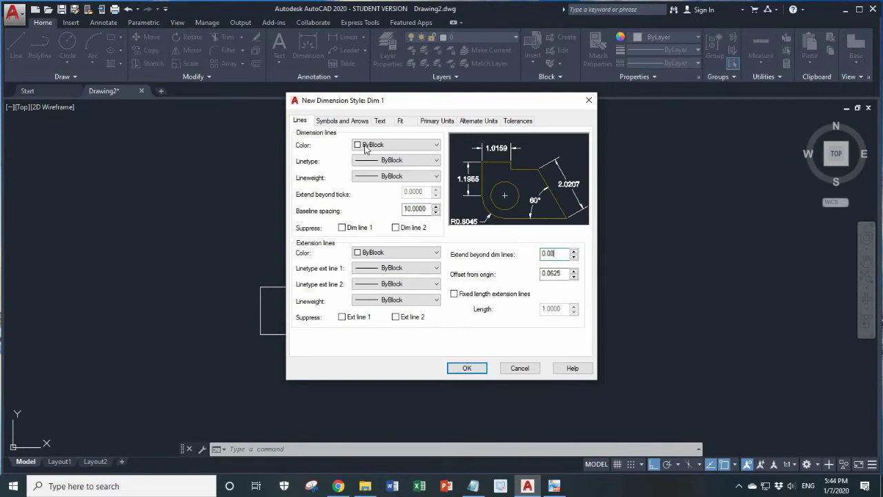
Step: Set arrow size 0.125, jog height factor 1.8, and arc length symbol above dimension text
{"action": "left_click", "coordinate": [336, 122]}
{"action": "double_click", "coordinate": [316, 231]}
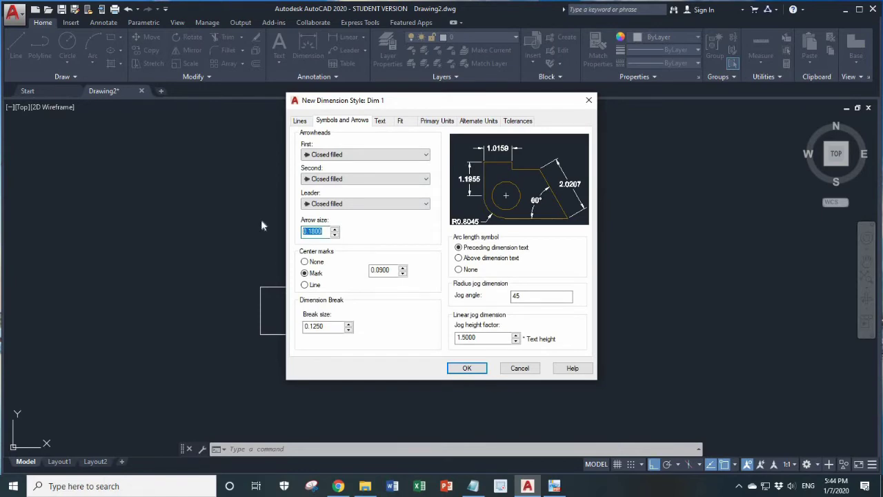
{"action": "type", "text": "0"}
{"action": "left_click", "coordinate": [335, 325]}
{"action": "key", "text": "Tab"}
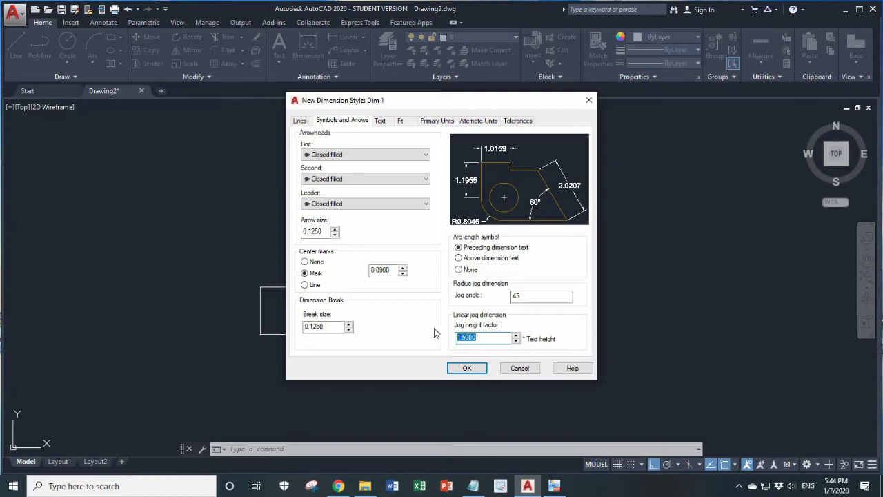
{"action": "type", "text": "1"}
{"action": "left_click", "coordinate": [484, 259]}
Step: Give Dim 1 text height 0.18, placed Above, aligned with the dimension line, offset 0.085
{"action": "left_click", "coordinate": [381, 121]}
{"action": "double_click", "coordinate": [413, 200]}
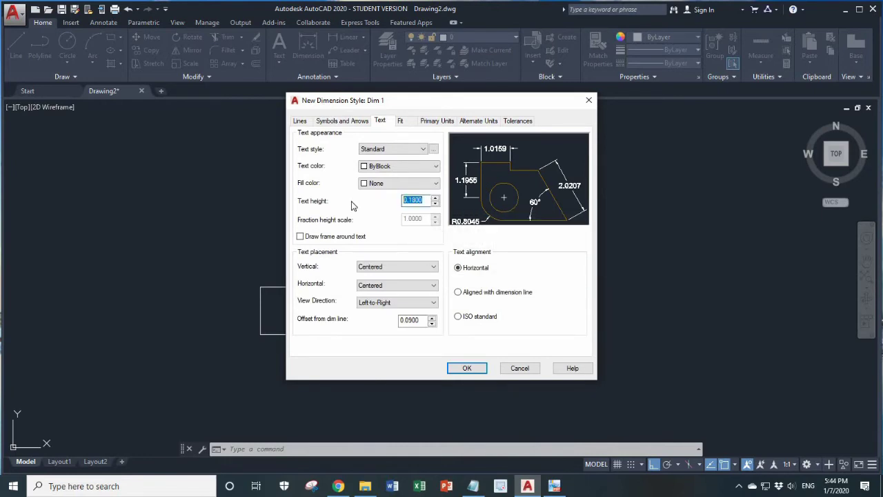
{"action": "type", "text": "0"}
{"action": "left_click", "coordinate": [410, 270]}
{"action": "left_click", "coordinate": [379, 284]}
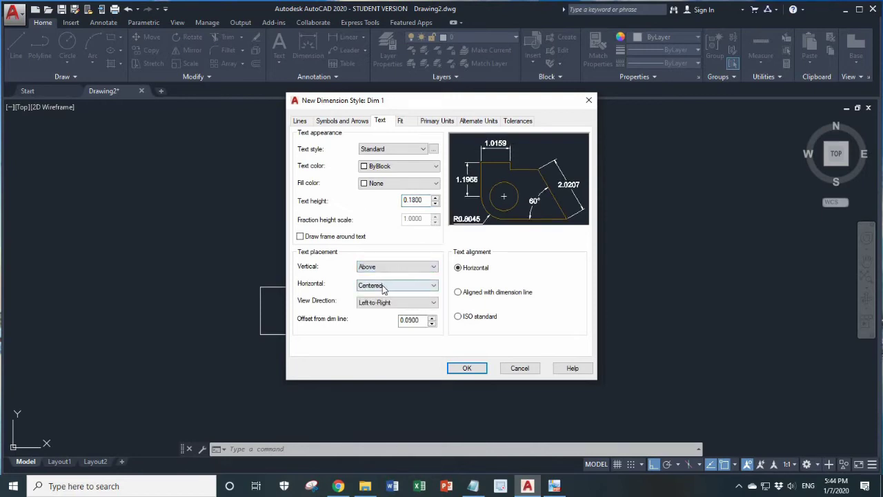
{"action": "left_click", "coordinate": [384, 286]}
{"action": "left_click", "coordinate": [380, 296]}
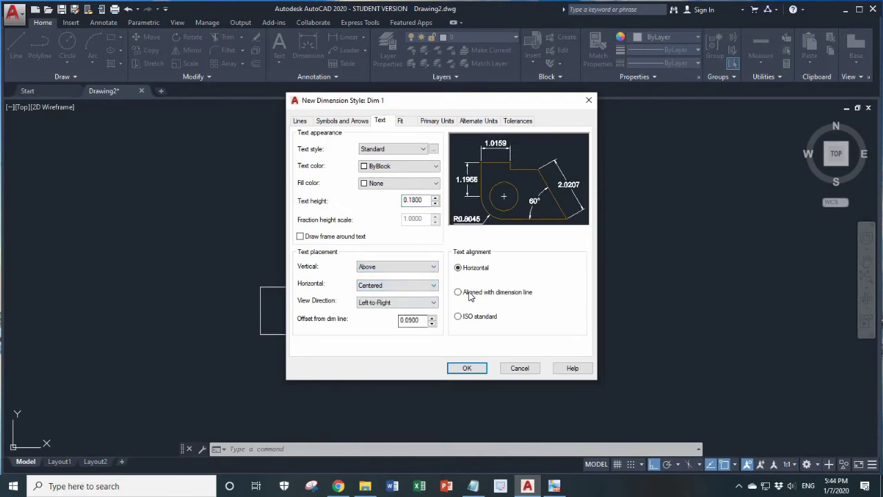
{"action": "left_click", "coordinate": [472, 293]}
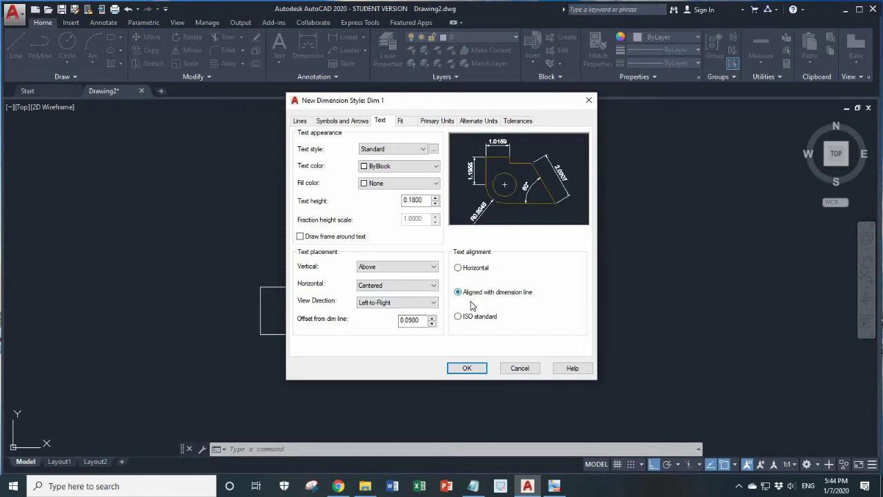
{"action": "left_click", "coordinate": [417, 321]}
{"action": "left_click_drag", "start_coordinate": [420, 322], "coordinate": [377, 321]}
{"action": "type", "text": "0"}
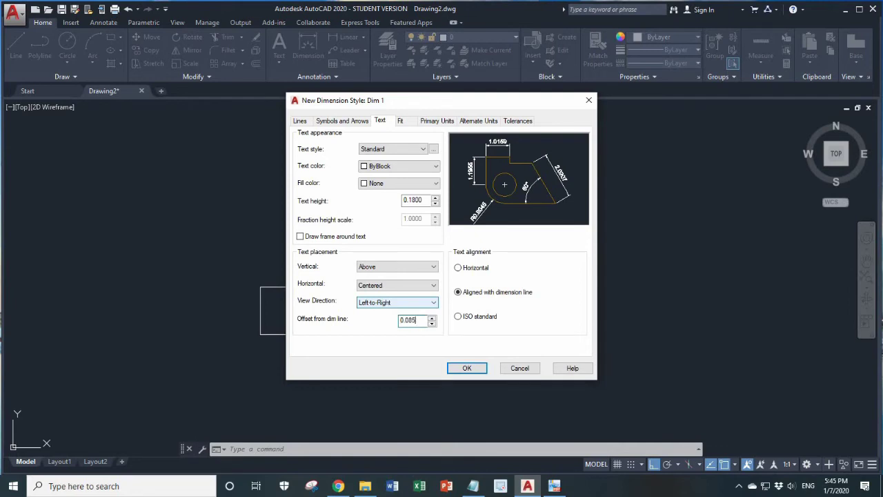
Step: Set Dim 1's overall dimension scale to 1
{"action": "left_click", "coordinate": [405, 122]}
{"action": "double_click", "coordinate": [561, 269]}
{"action": "type", "text": "1"}
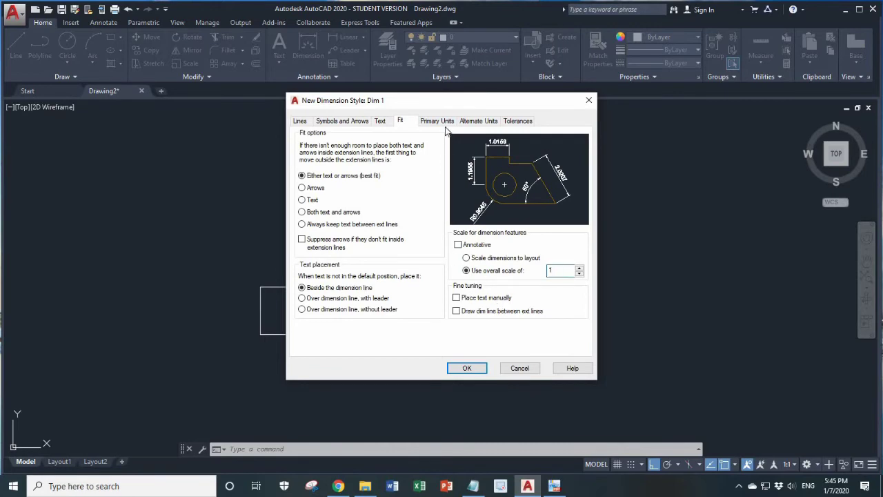
Step: Set Dim 1's linear precision to 0.00, accept the style, and close the manager
{"action": "left_click", "coordinate": [442, 122]}
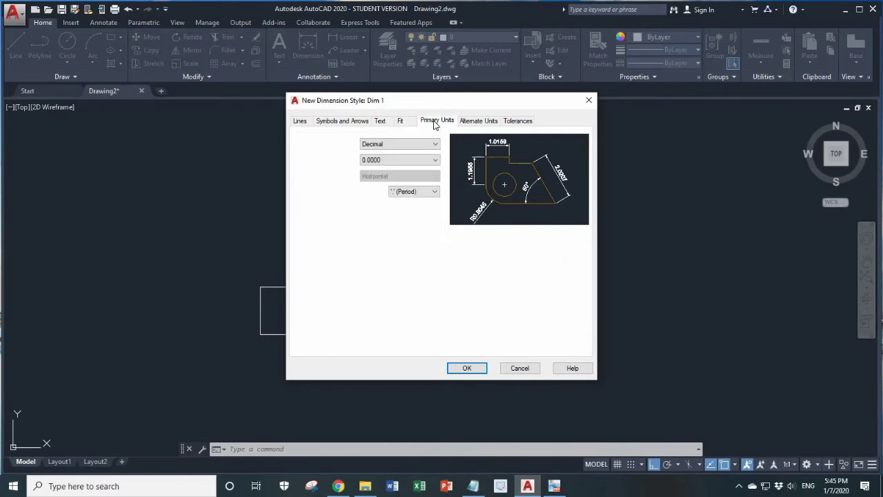
{"action": "left_click", "coordinate": [400, 159]}
{"action": "left_click", "coordinate": [377, 183]}
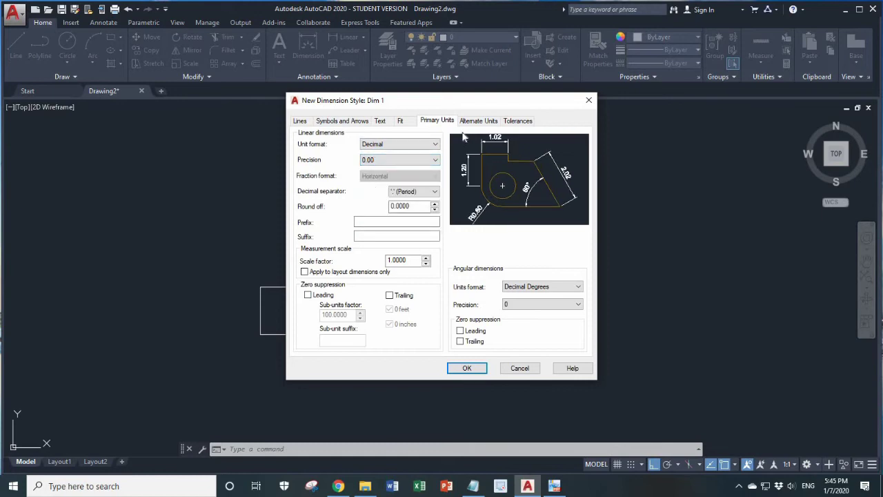
{"action": "left_click", "coordinate": [468, 369]}
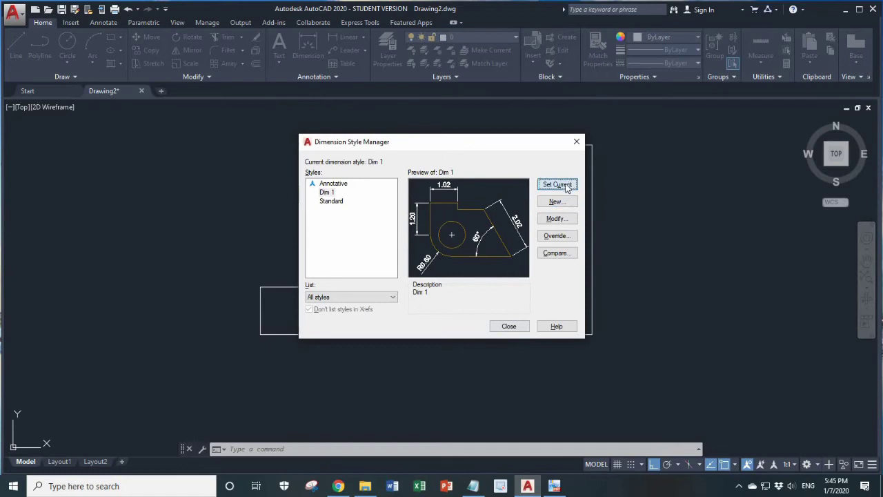
{"action": "left_click", "coordinate": [511, 327]}
{"action": "scroll", "coordinate": [349, 309], "scroll_direction": "up", "scroll_amount": 2}
{"action": "scroll", "coordinate": [352, 307], "scroll_direction": "down", "scroll_amount": 3}
{"action": "scroll", "coordinate": [343, 301], "scroll_direction": "up", "scroll_amount": 1}
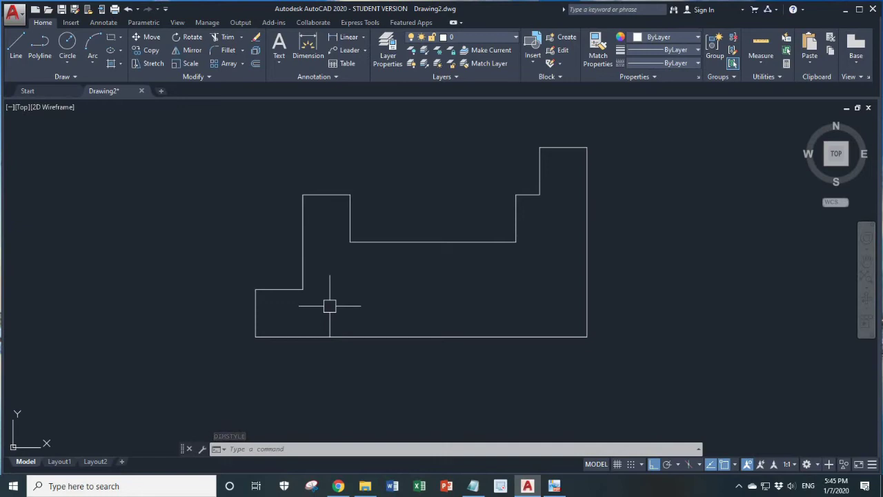
Step: Turn on all object snap modes in the OS settings dialog
{"action": "left_click", "coordinate": [334, 38]}
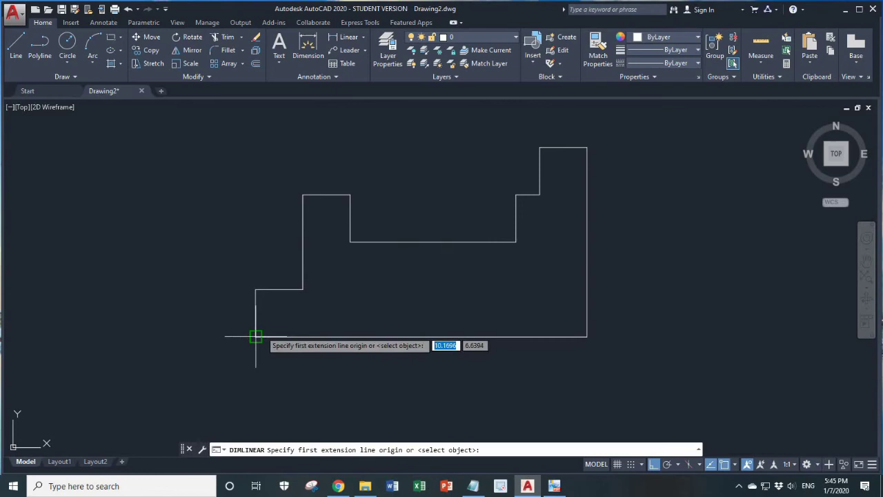
{"action": "key", "text": "Return"}
{"action": "key", "text": "Escape"}
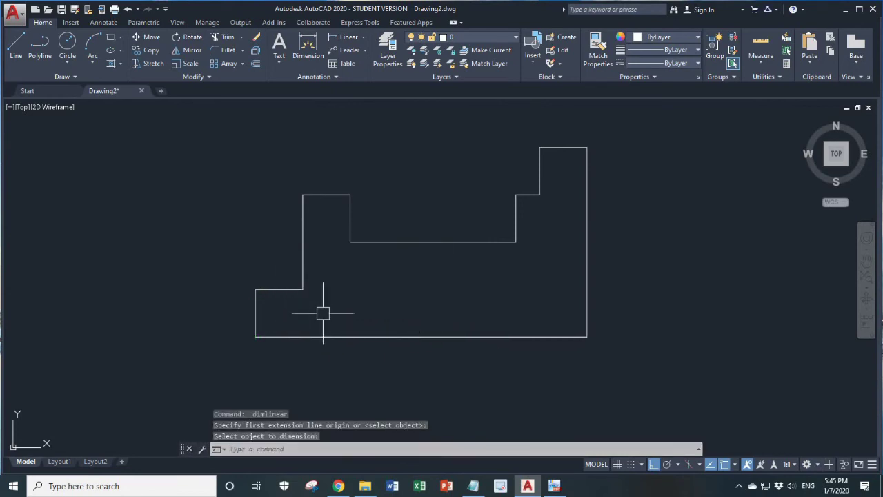
{"action": "type", "text": "ds"}
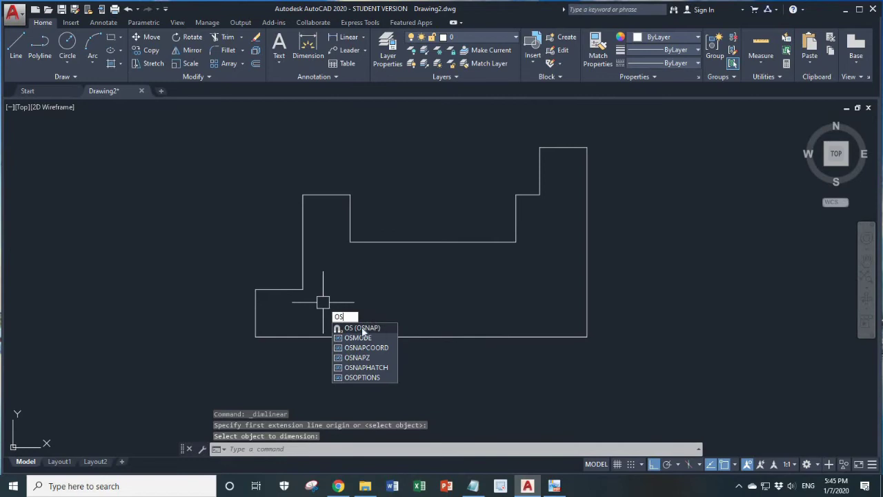
{"action": "key", "text": "Return"}
{"action": "left_click", "coordinate": [524, 180]}
{"action": "left_click", "coordinate": [458, 353]}
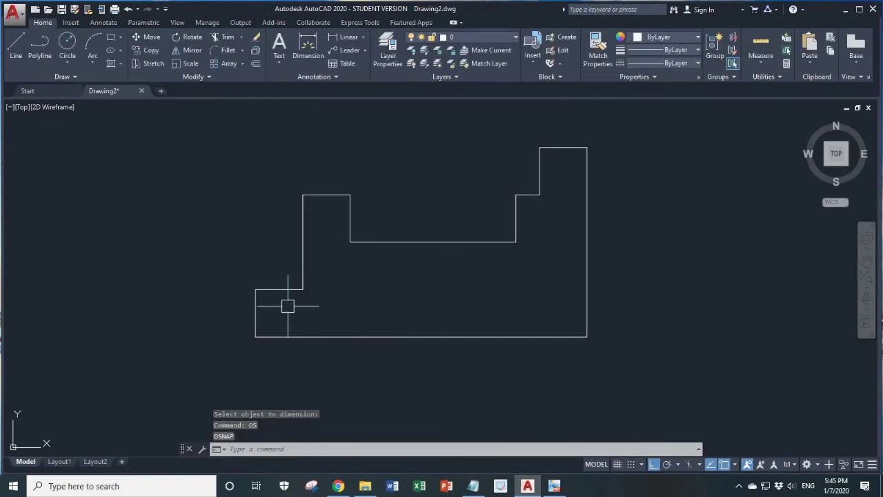
{"action": "type", "text": "o"}
{"action": "key", "text": "BackSpace"}
Step: Dimension the short left vertical edge with a 0.50 linear dimension placed to its left
{"action": "left_click", "coordinate": [362, 189]}
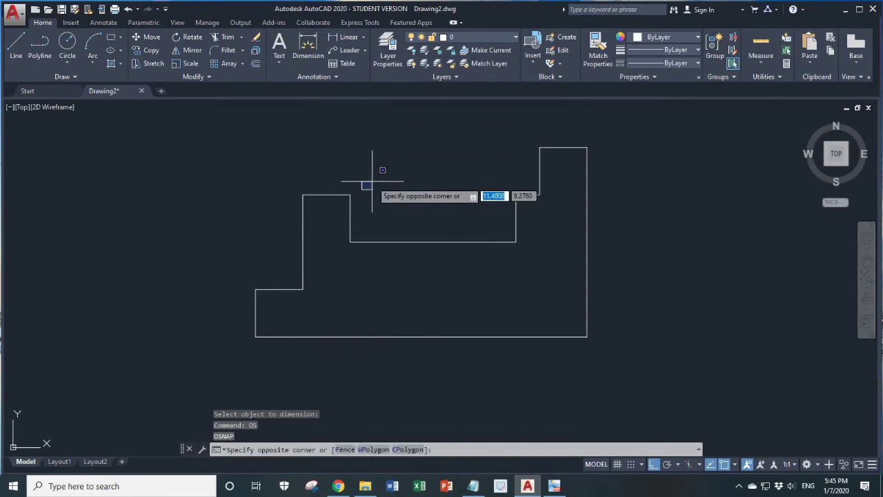
{"action": "left_click", "coordinate": [363, 200]}
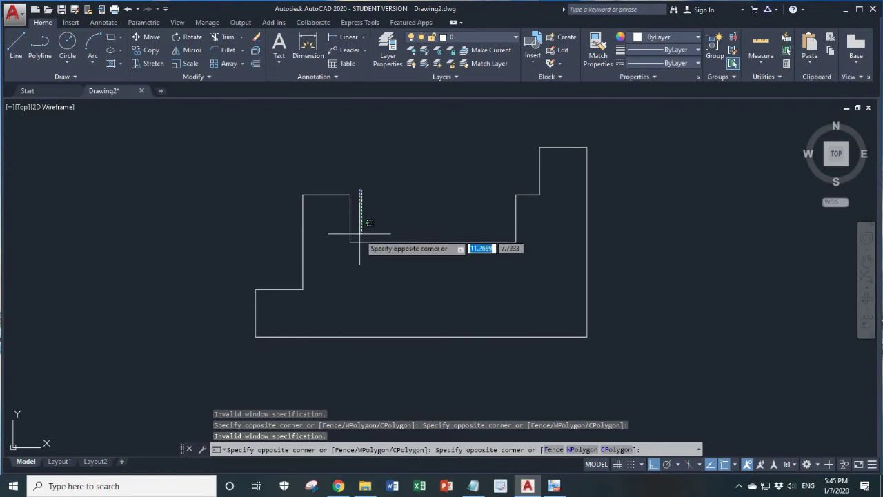
{"action": "scroll", "coordinate": [355, 206], "scroll_direction": "down", "scroll_amount": 2}
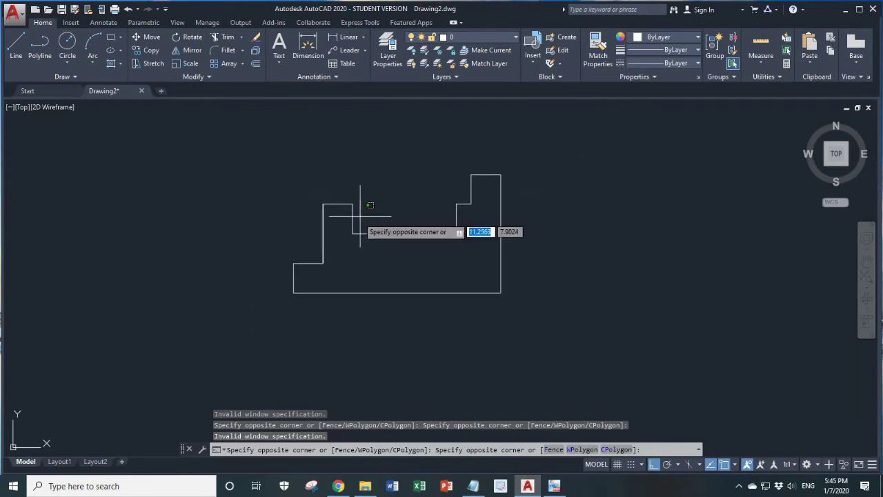
{"action": "left_click", "coordinate": [371, 197]}
{"action": "left_click", "coordinate": [345, 37]}
{"action": "scroll", "coordinate": [280, 297], "scroll_direction": "up", "scroll_amount": 5}
{"action": "middle_click_drag", "start_coordinate": [340, 292], "coordinate": [336, 316]}
{"action": "left_click", "coordinate": [332, 304]}
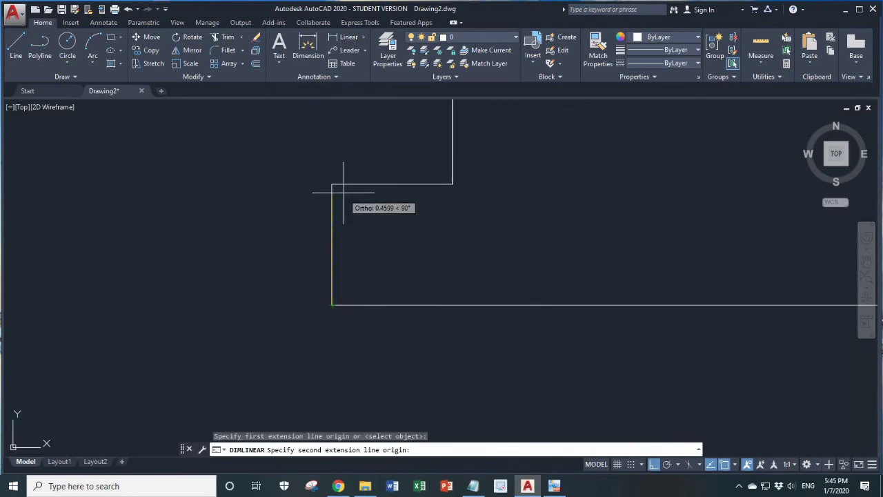
{"action": "left_click", "coordinate": [332, 183]}
{"action": "scroll", "coordinate": [265, 245], "scroll_direction": "down", "scroll_amount": 5}
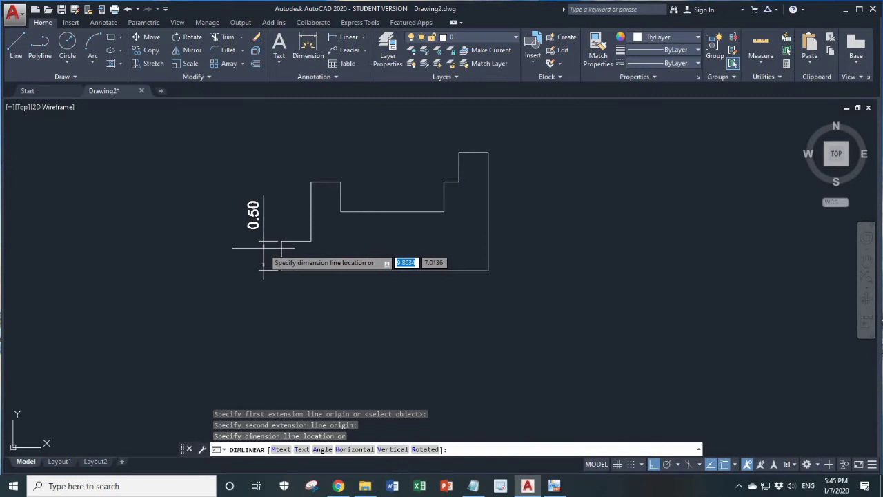
{"action": "left_click", "coordinate": [263, 247]}
Step: Zoom in on the 0.50 dimension and select it
{"action": "scroll", "coordinate": [242, 283], "scroll_direction": "up", "scroll_amount": 2}
{"action": "scroll", "coordinate": [249, 276], "scroll_direction": "up", "scroll_amount": 2}
{"action": "scroll", "coordinate": [260, 273], "scroll_direction": "up", "scroll_amount": 2}
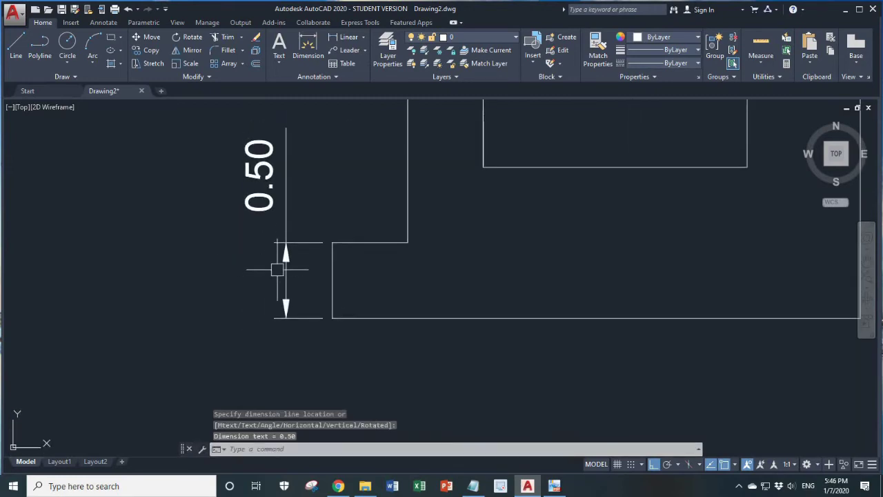
{"action": "scroll", "coordinate": [267, 272], "scroll_direction": "down", "scroll_amount": 3}
{"action": "scroll", "coordinate": [263, 238], "scroll_direction": "up", "scroll_amount": 3}
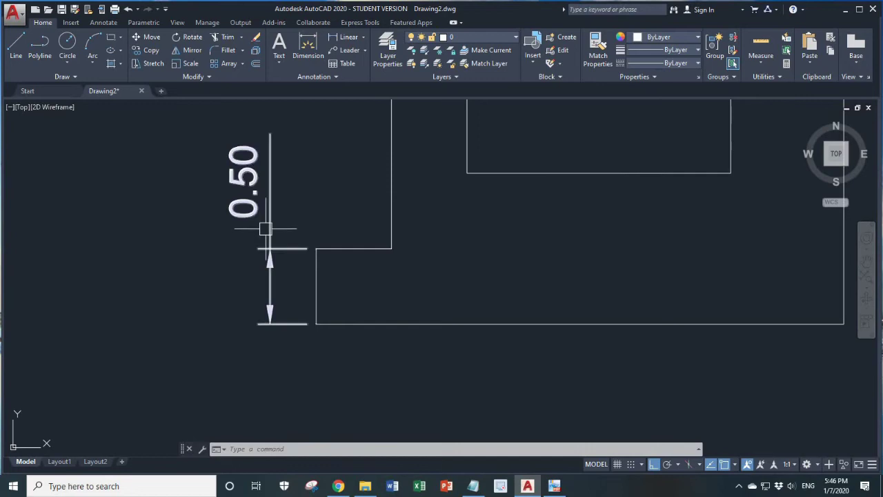
{"action": "left_click", "coordinate": [266, 226]}
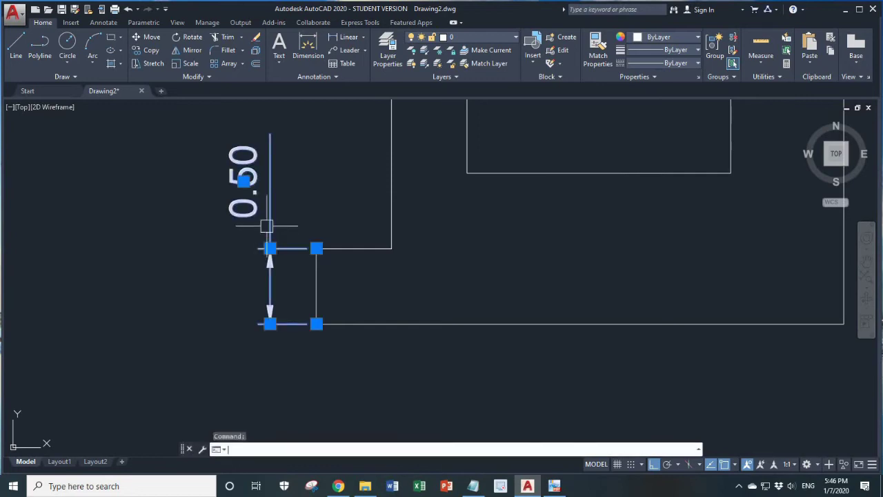
Step: Delete the 0.50 dimension, set Dim 1's jog height factor to 0.18, and make it current
{"action": "key", "text": "Delete"}
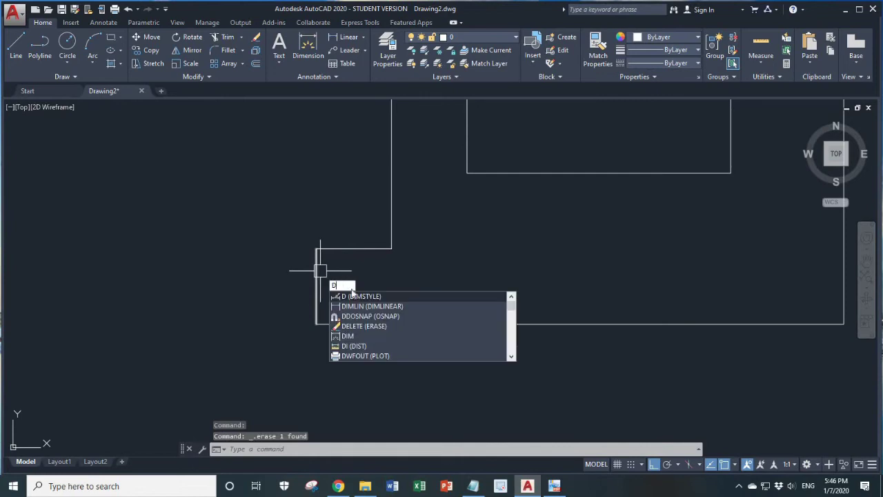
{"action": "key", "text": "Return"}
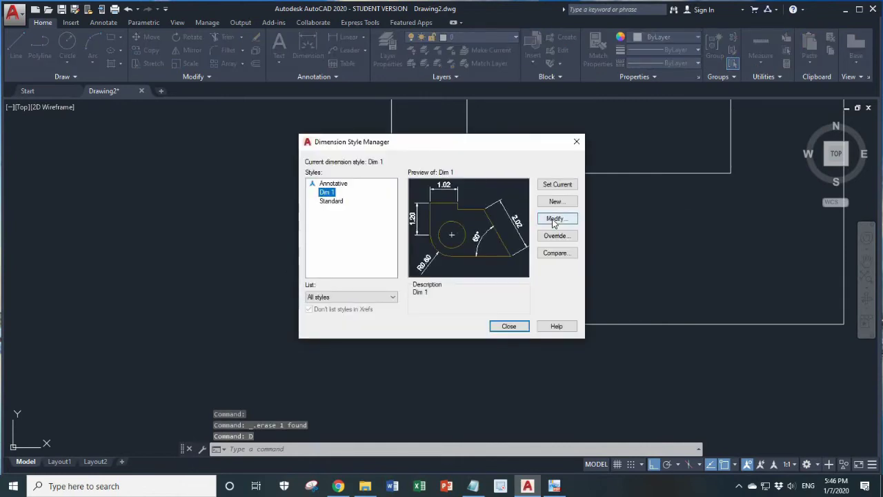
{"action": "left_click", "coordinate": [557, 221]}
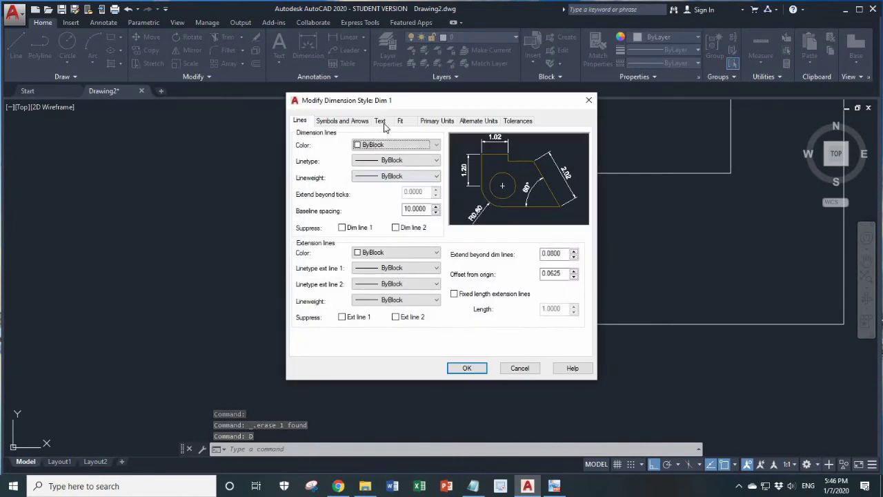
{"action": "left_click", "coordinate": [381, 122]}
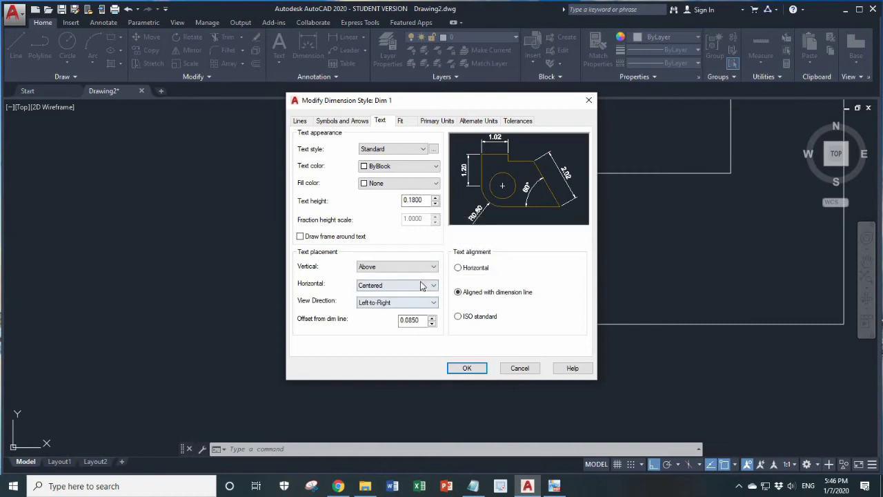
{"action": "left_click", "coordinate": [401, 122]}
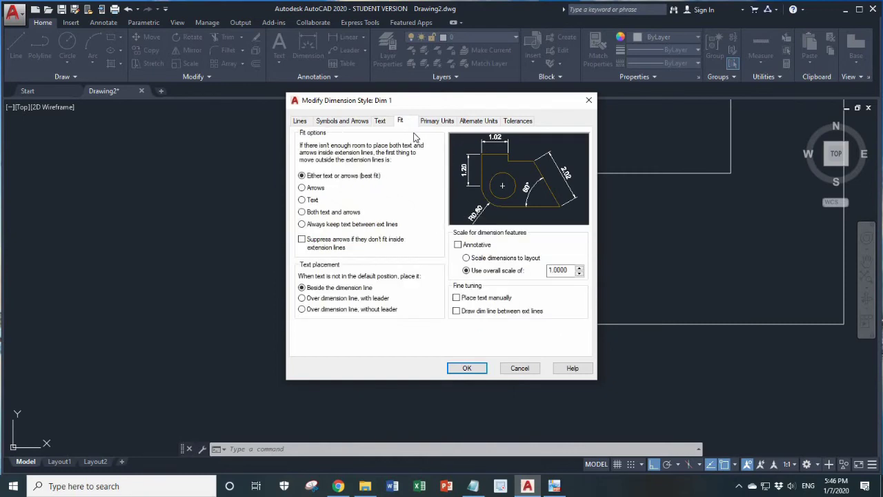
{"action": "left_click", "coordinate": [382, 122]}
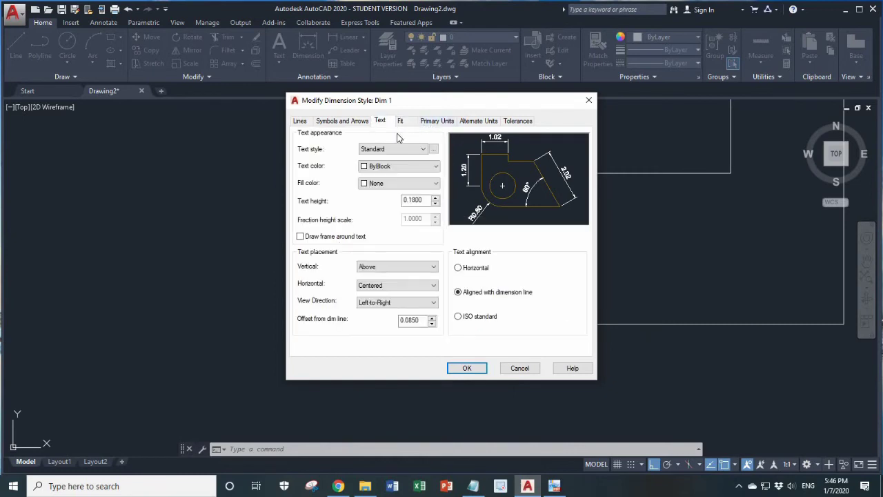
{"action": "left_click", "coordinate": [358, 122]}
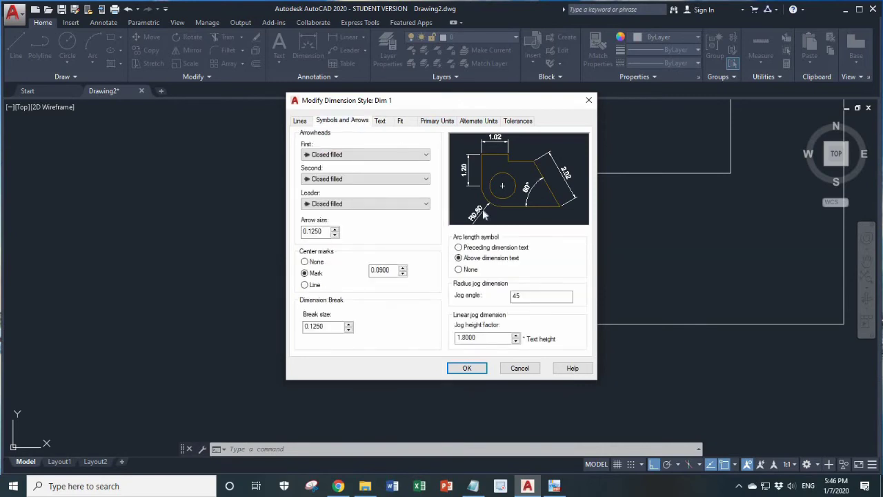
{"action": "type", "text": "0.18"}
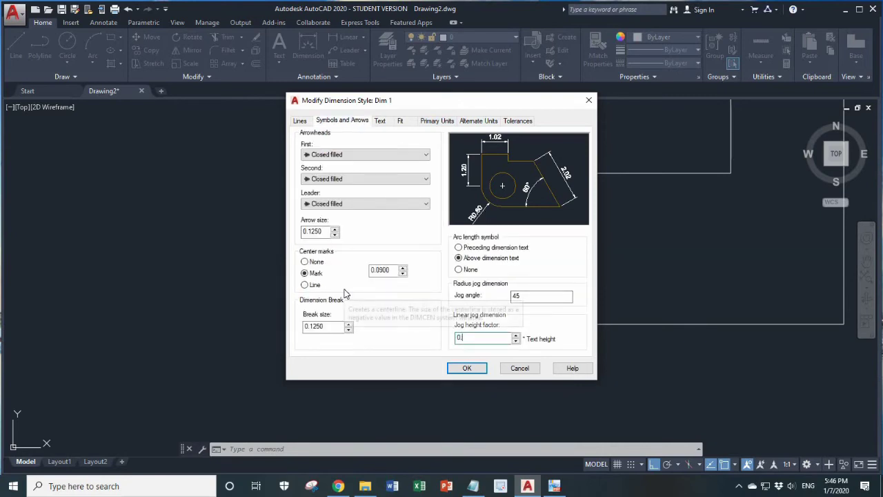
{"action": "left_click", "coordinate": [476, 371]}
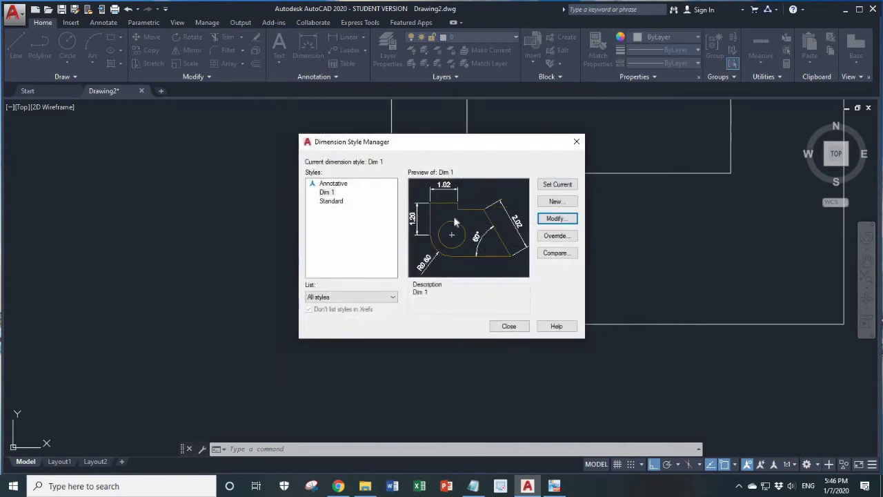
{"action": "left_click", "coordinate": [555, 187]}
Step: Redraw the 0.50 vertical dimension on the lowest left step, placed left of the outline
{"action": "left_click", "coordinate": [508, 326]}
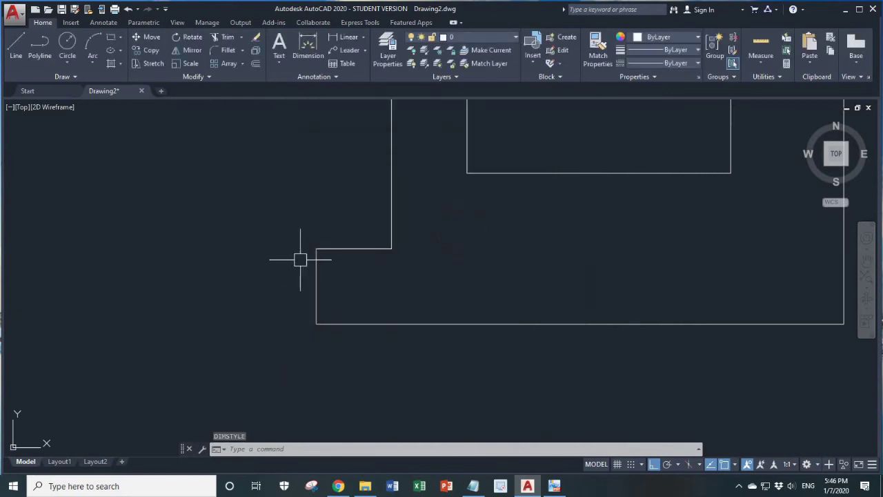
{"action": "left_click", "coordinate": [345, 37]}
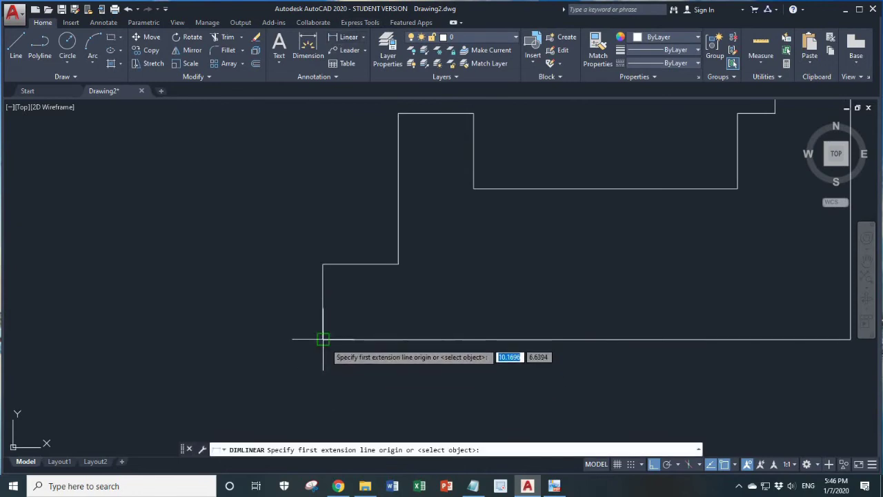
{"action": "left_click", "coordinate": [322, 338]}
{"action": "left_click", "coordinate": [323, 264]}
{"action": "scroll", "coordinate": [285, 276], "scroll_direction": "down", "scroll_amount": 2}
{"action": "scroll", "coordinate": [285, 276], "scroll_direction": "down", "scroll_amount": 2}
{"action": "scroll", "coordinate": [285, 277], "scroll_direction": "down", "scroll_amount": 1}
{"action": "scroll", "coordinate": [284, 279], "scroll_direction": "down", "scroll_amount": 1}
{"action": "scroll", "coordinate": [285, 282], "scroll_direction": "up", "scroll_amount": 4}
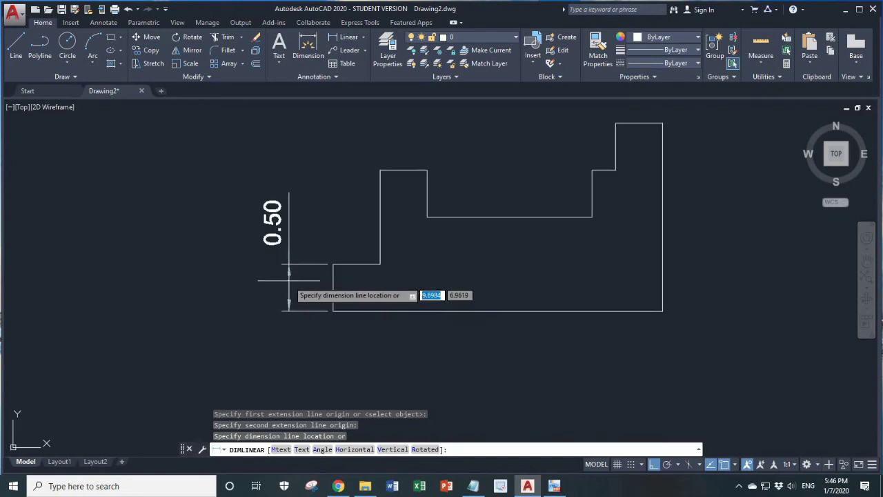
{"action": "left_click", "coordinate": [300, 307]}
{"action": "middle_click_drag", "start_coordinate": [312, 310], "coordinate": [335, 330]}
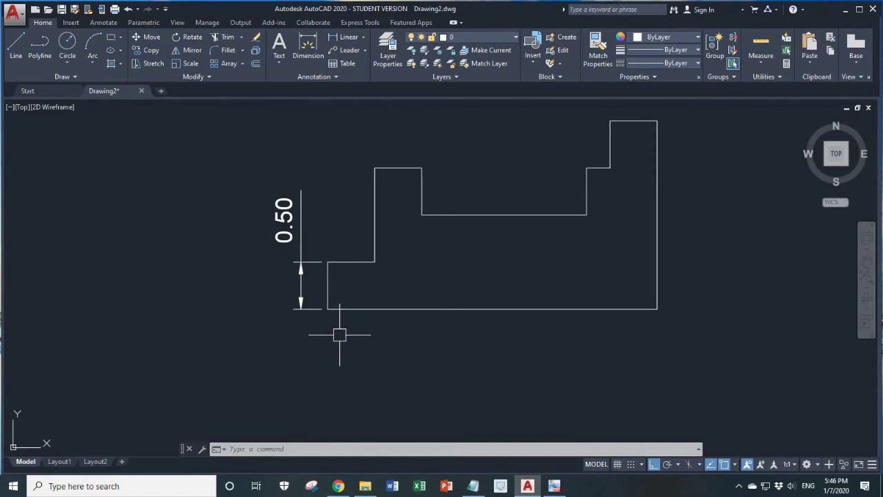
{"action": "type", "text": "d"}
{"action": "key", "text": "Return"}
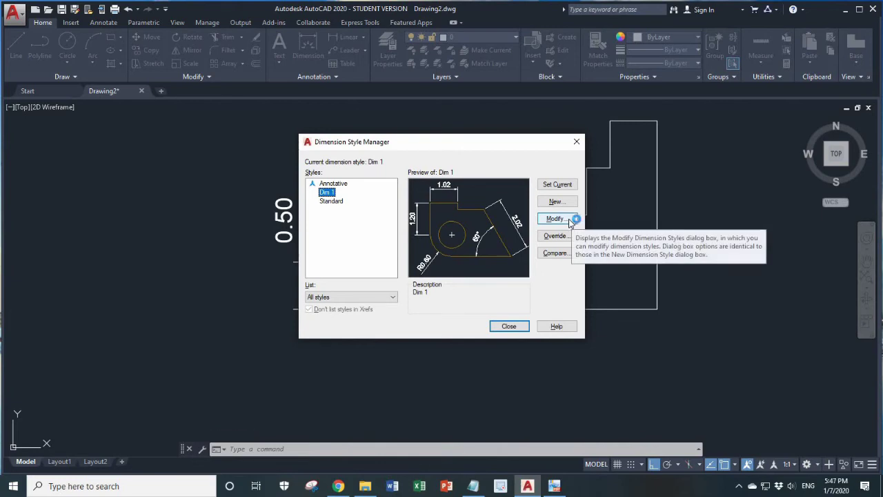
Step: Lower Dim 1's overall dimension scale, make it current, and close the style manager
{"action": "left_click", "coordinate": [570, 219]}
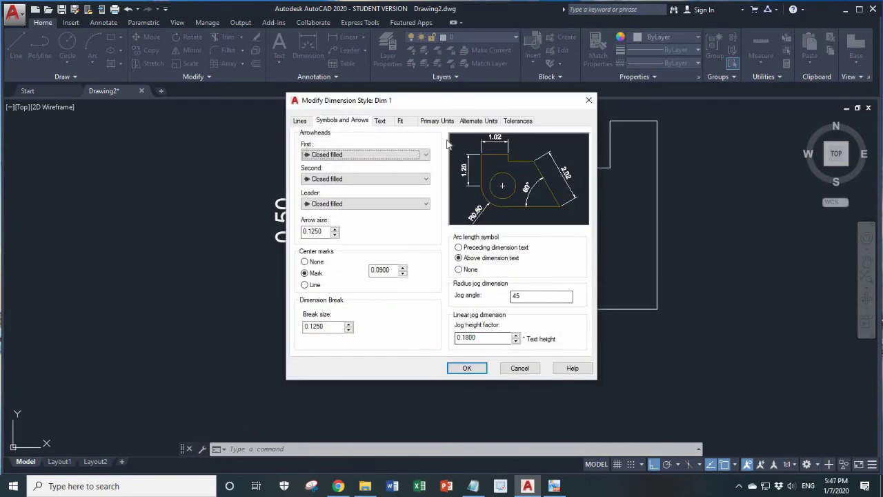
{"action": "left_click", "coordinate": [402, 122]}
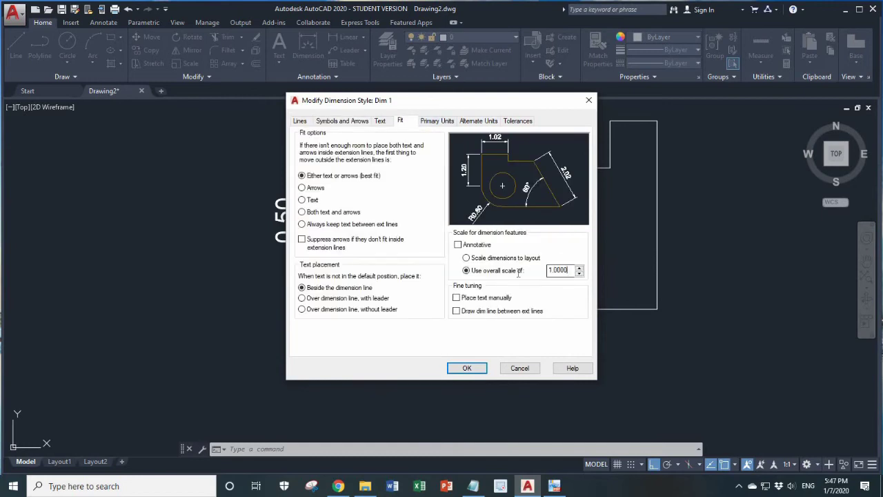
{"action": "type", "text": "0.75"}
{"action": "left_click", "coordinate": [469, 369]}
{"action": "left_click", "coordinate": [559, 185]}
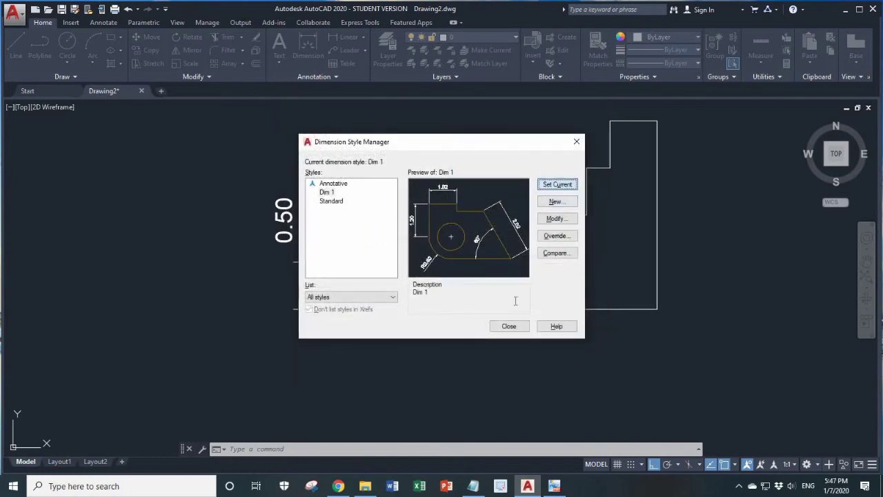
{"action": "left_click", "coordinate": [509, 326]}
{"action": "scroll", "coordinate": [353, 324], "scroll_direction": "up", "scroll_amount": 2}
{"action": "scroll", "coordinate": [340, 301], "scroll_direction": "up", "scroll_amount": 1}
{"action": "scroll", "coordinate": [380, 315], "scroll_direction": "down", "scroll_amount": 3}
{"action": "scroll", "coordinate": [450, 321], "scroll_direction": "up", "scroll_amount": 1}
{"action": "scroll", "coordinate": [437, 327], "scroll_direction": "down", "scroll_amount": 1}
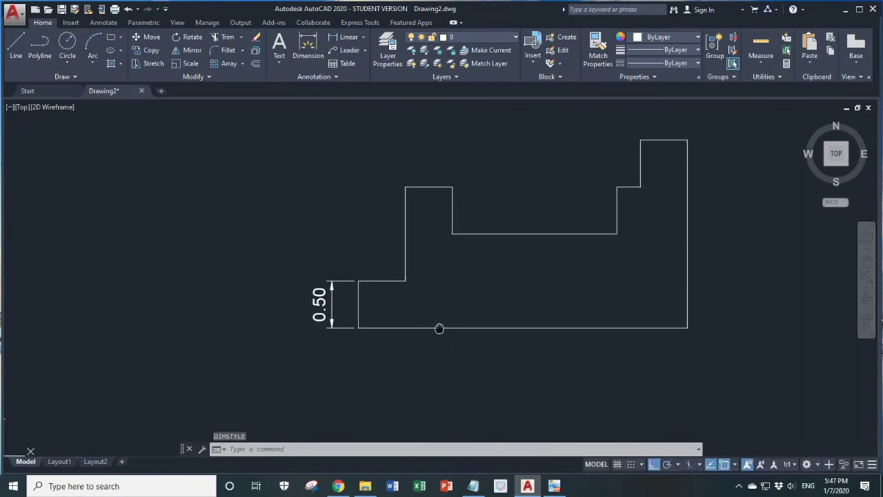
{"action": "left_click", "coordinate": [345, 37]}
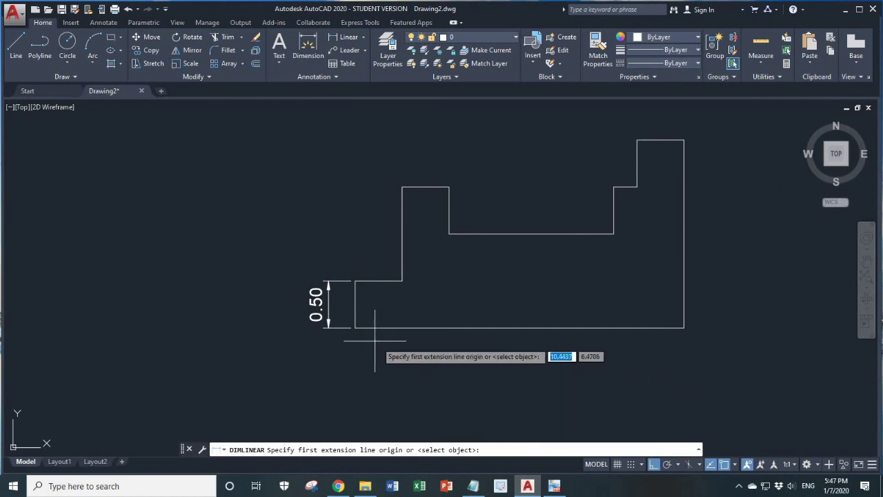
{"action": "key", "text": "Return"}
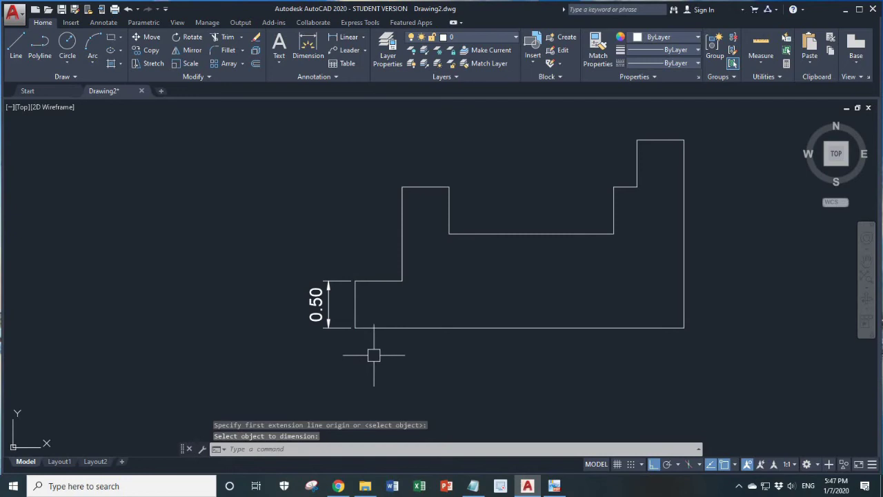
{"action": "type", "text": "d"}
Step: Try a 0.85 overall dimension scale for Dim 1 and check the rescaled dimension
{"action": "key", "text": "Return"}
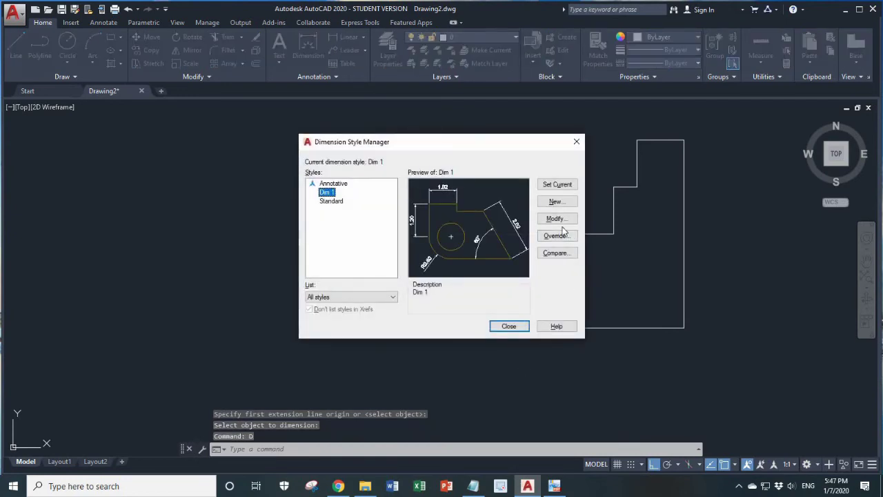
{"action": "left_click", "coordinate": [563, 221]}
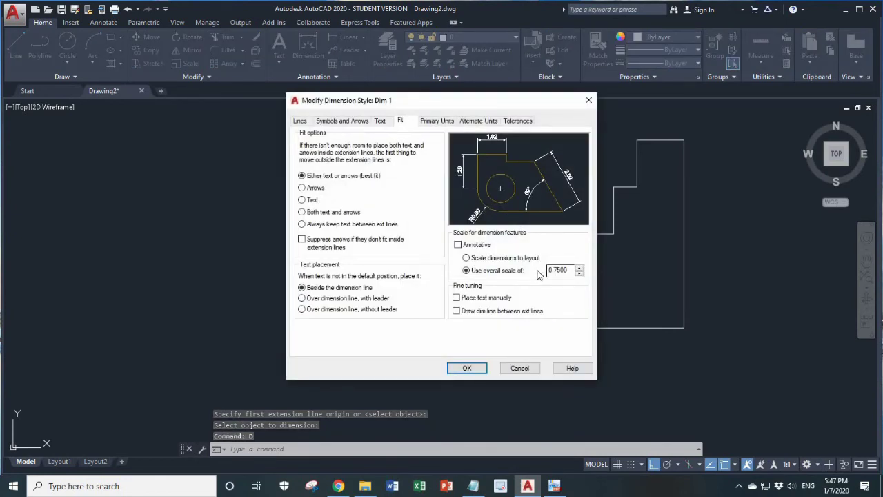
{"action": "double_click", "coordinate": [558, 270]}
{"action": "type", "text": ".85"}
{"action": "left_click", "coordinate": [467, 369]}
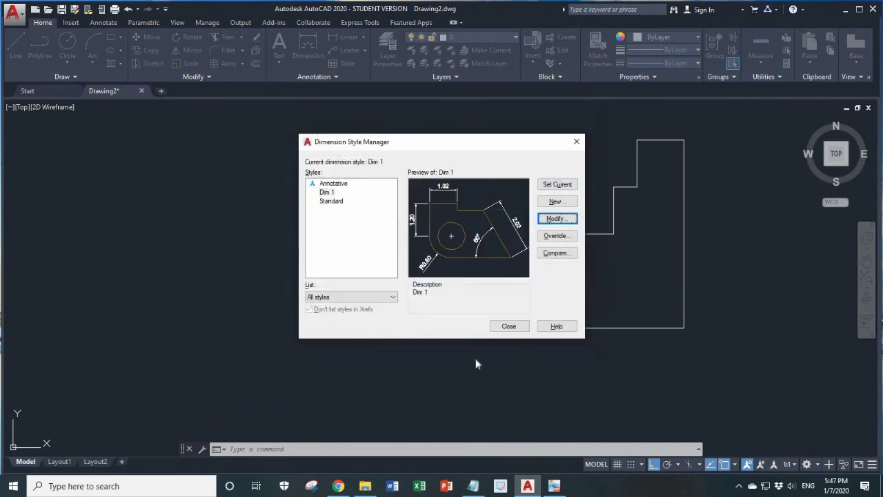
{"action": "left_click", "coordinate": [509, 326]}
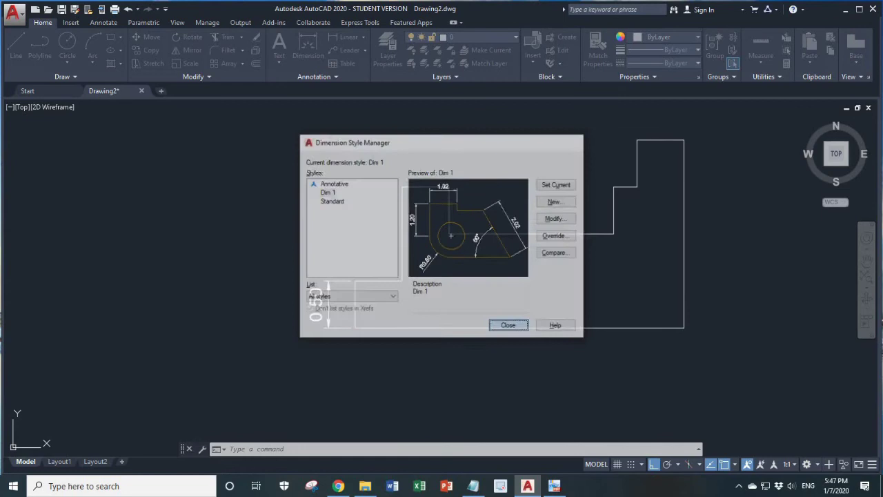
{"action": "scroll", "coordinate": [322, 310], "scroll_direction": "down", "scroll_amount": 2}
{"action": "scroll", "coordinate": [311, 311], "scroll_direction": "up", "scroll_amount": 2}
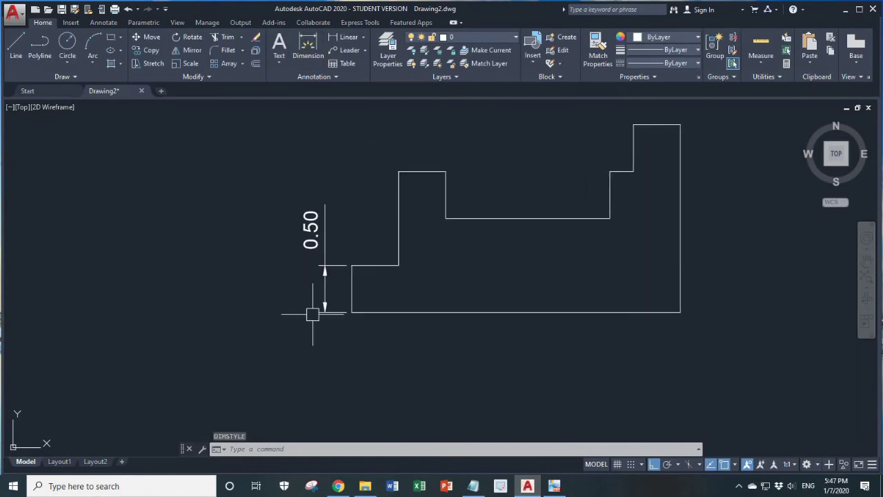
{"action": "scroll", "coordinate": [329, 331], "scroll_direction": "down", "scroll_amount": 2}
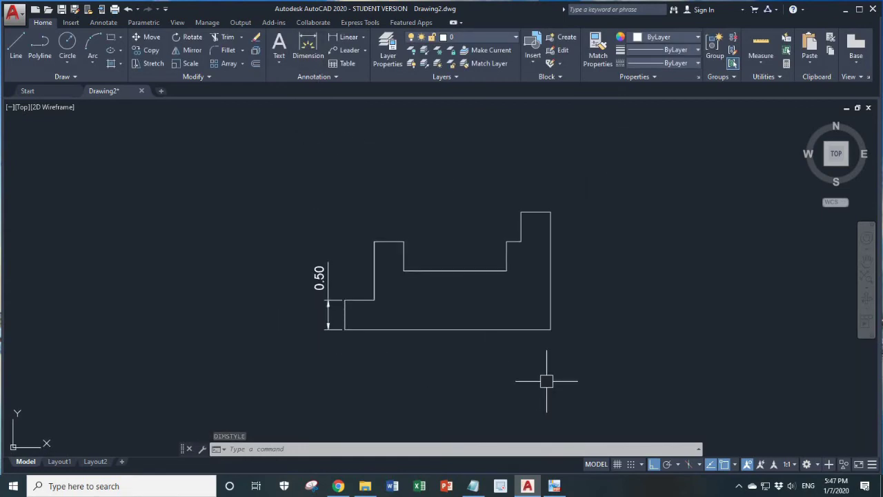
Step: Change Dim 1's overall scale to 0.7 and make it the current style
{"action": "type", "text": "d"}
{"action": "key", "text": "Return"}
{"action": "left_click", "coordinate": [559, 219]}
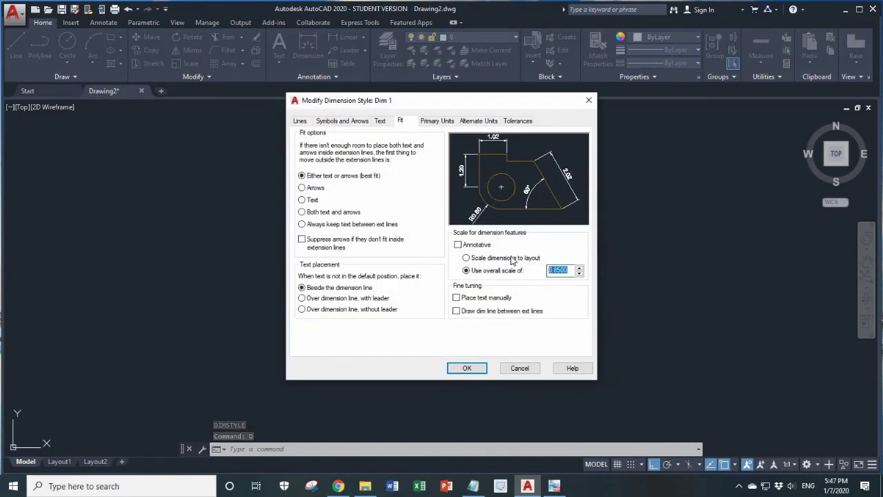
{"action": "type", "text": "0.7"}
{"action": "left_click", "coordinate": [469, 367]}
{"action": "left_click", "coordinate": [554, 185]}
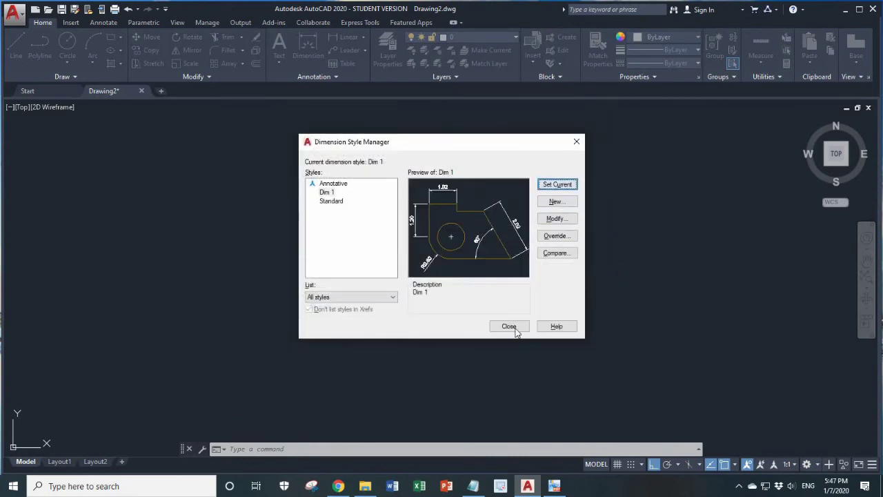
{"action": "left_click", "coordinate": [510, 325]}
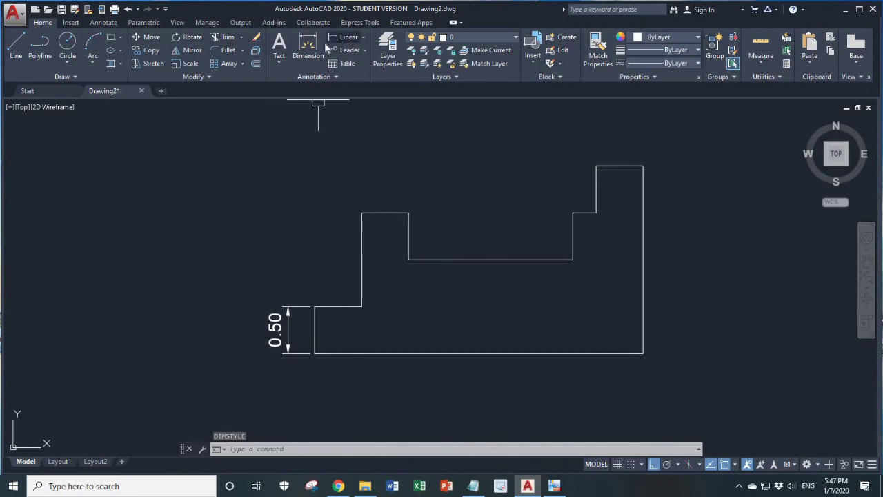
Step: Add the 1.00 vertical dimension on the left side of the profile
{"action": "left_click", "coordinate": [331, 37]}
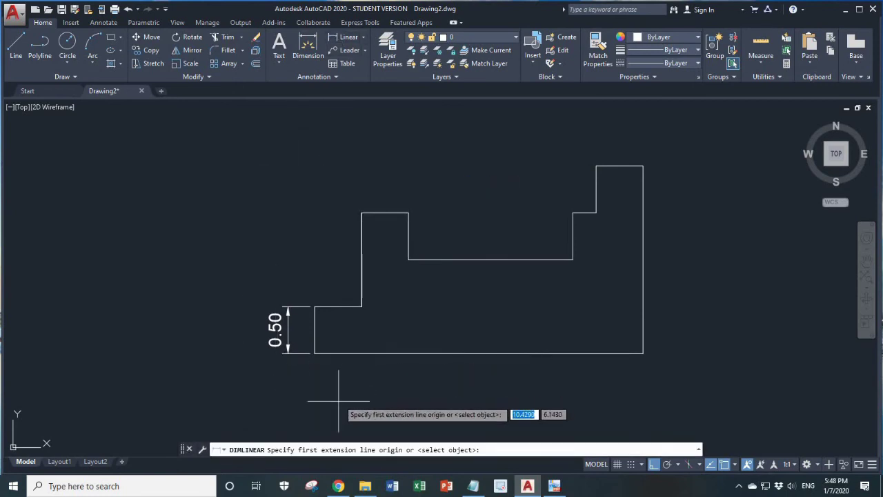
{"action": "left_click", "coordinate": [314, 353]}
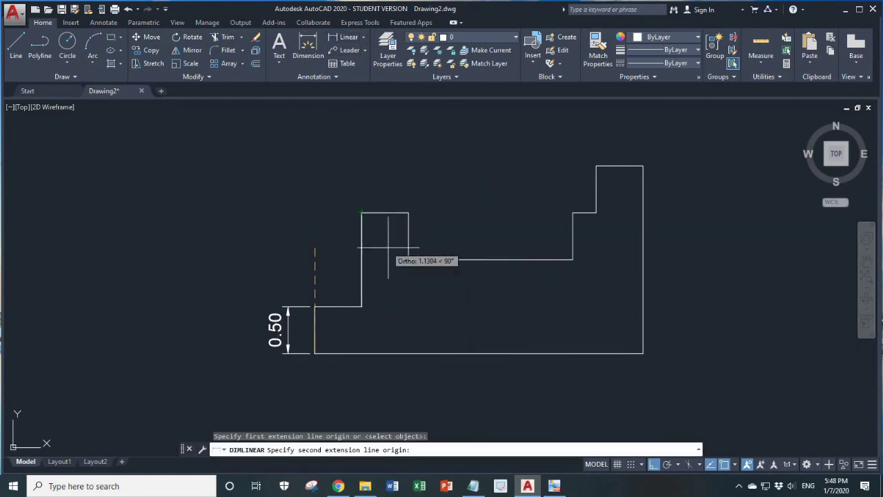
{"action": "left_click", "coordinate": [409, 260]}
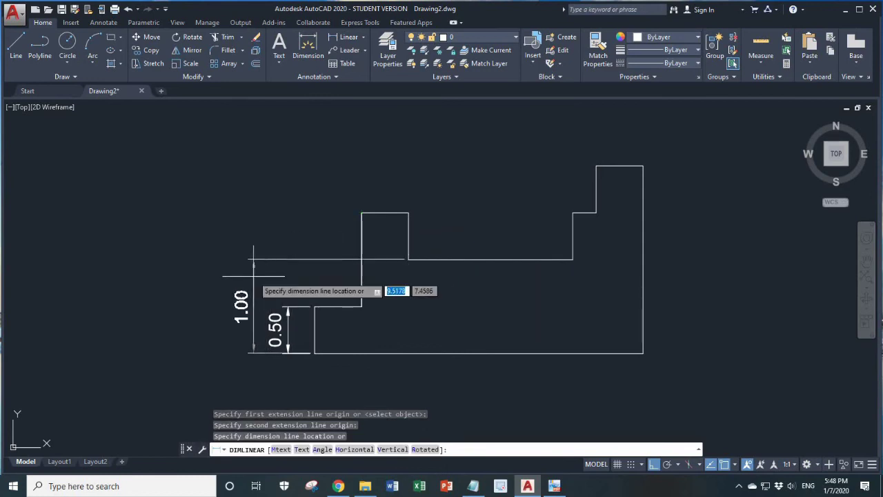
{"action": "left_click", "coordinate": [253, 260]}
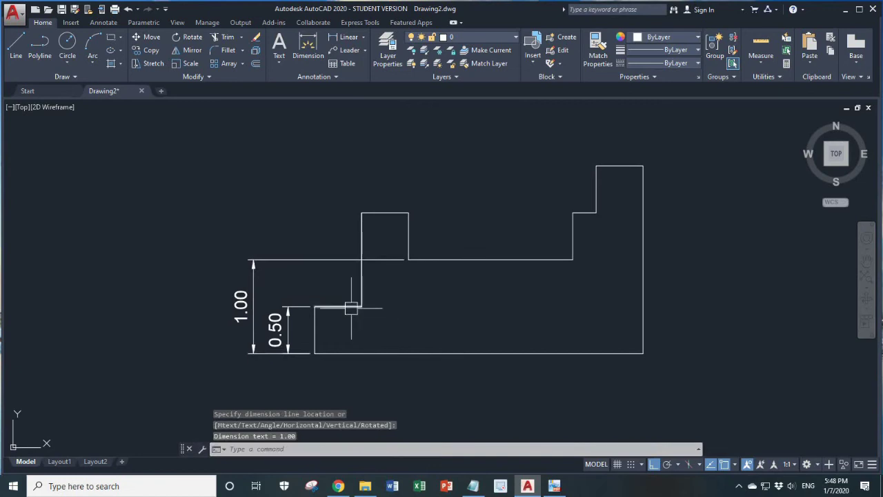
{"action": "scroll", "coordinate": [349, 319], "scroll_direction": "down", "scroll_amount": 2}
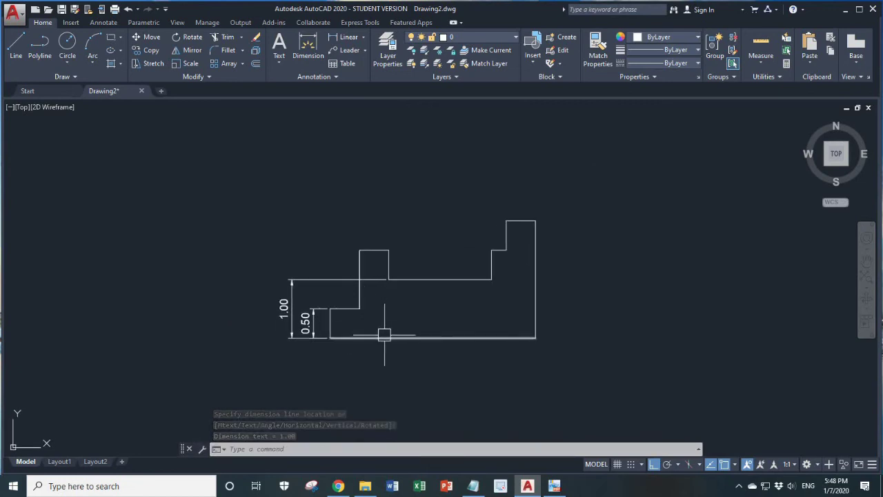
{"action": "mouse_move", "coordinate": [385, 336]}
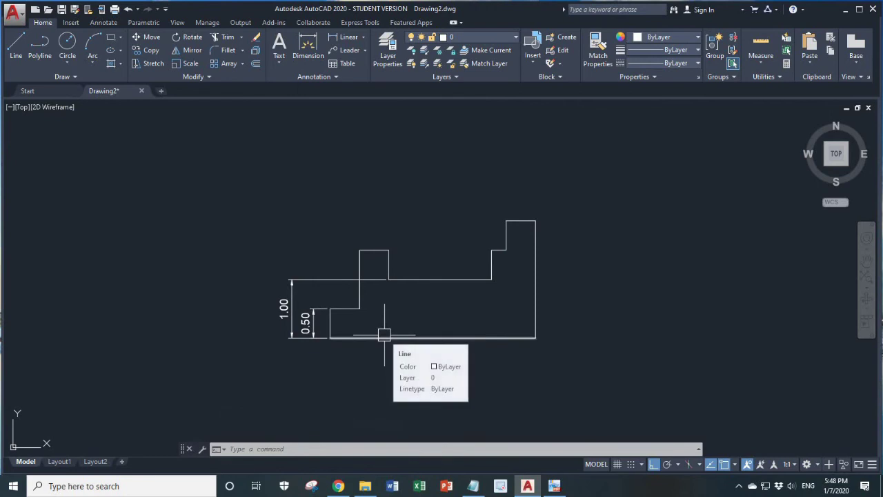
Step: Stack the 0.50 and 1.00 horizontal width dimensions above the profile
{"action": "key", "text": "Return"}
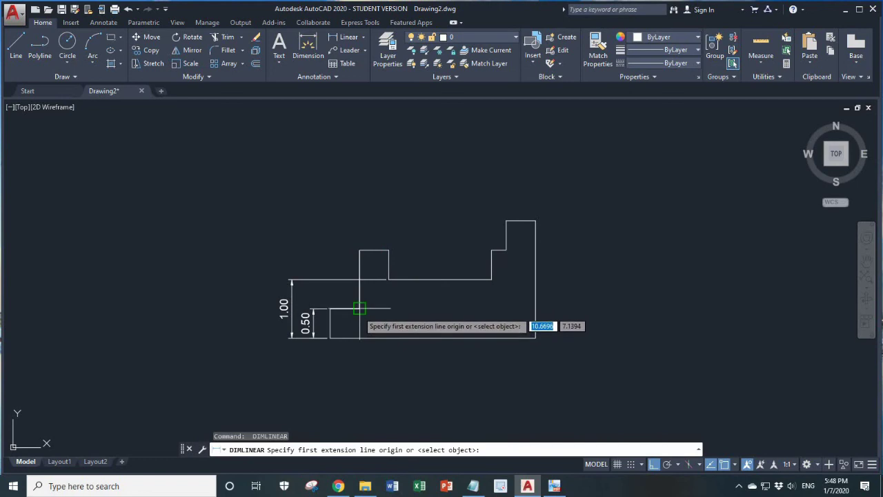
{"action": "left_click", "coordinate": [360, 308]}
{"action": "left_click", "coordinate": [330, 309]}
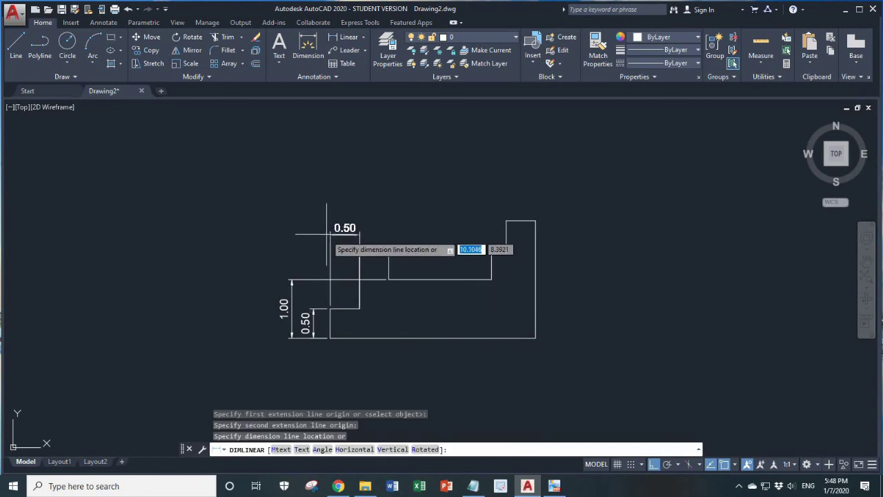
{"action": "left_click", "coordinate": [327, 231]}
{"action": "key", "text": "Return"}
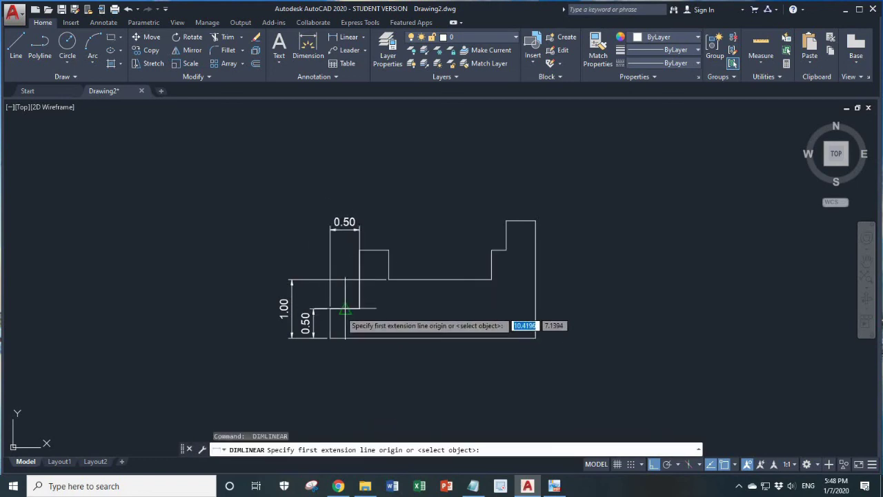
{"action": "left_click", "coordinate": [330, 308]}
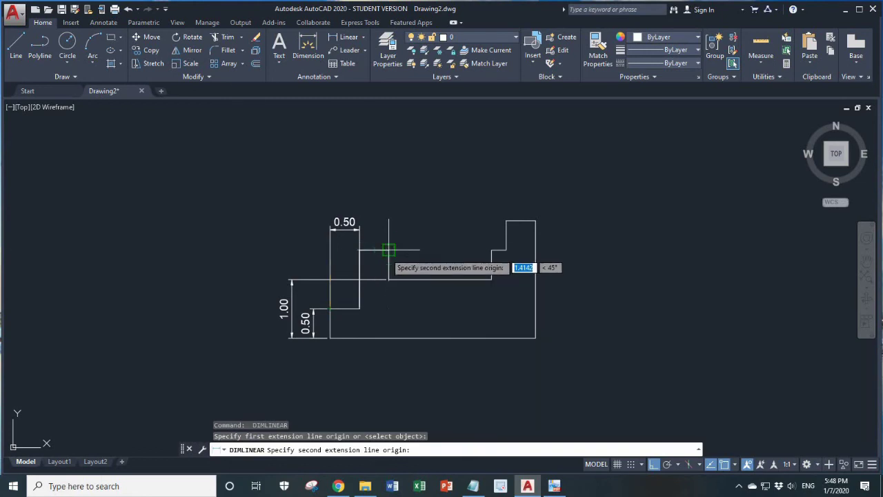
{"action": "left_click", "coordinate": [388, 250]}
{"action": "left_click", "coordinate": [381, 208]}
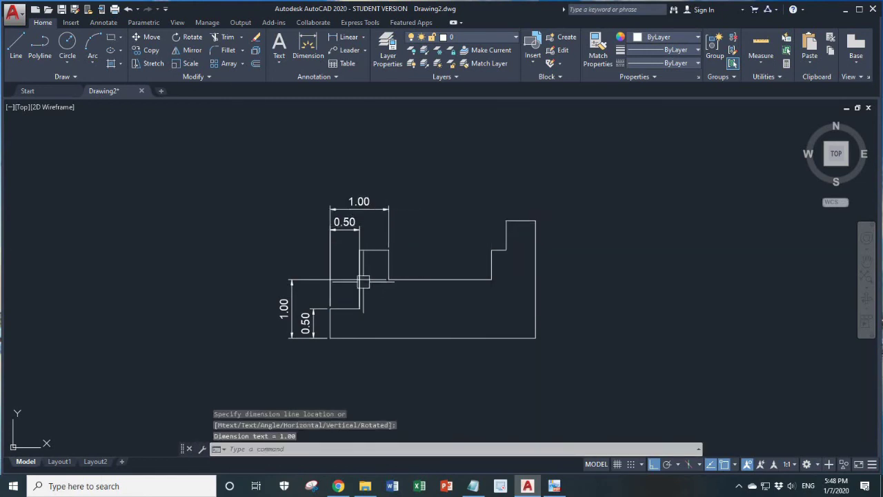
Step: Add the 2.75 horizontal dimension above the 1.00 one
{"action": "key", "text": "Return"}
{"action": "left_click", "coordinate": [330, 308]}
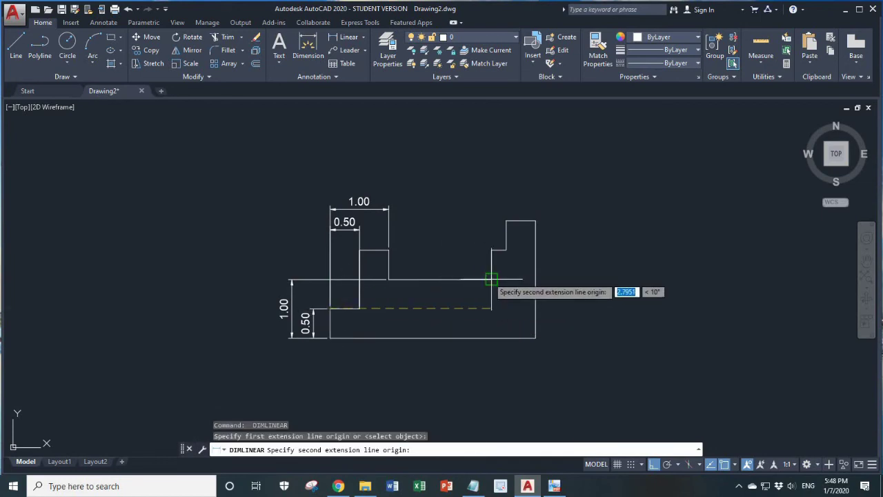
{"action": "left_click", "coordinate": [491, 280]}
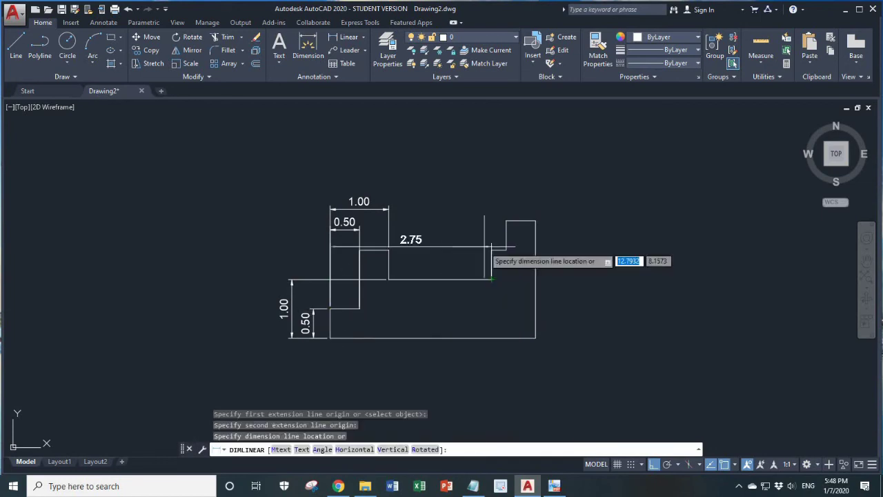
{"action": "left_click", "coordinate": [465, 187]}
{"action": "key", "text": "Return"}
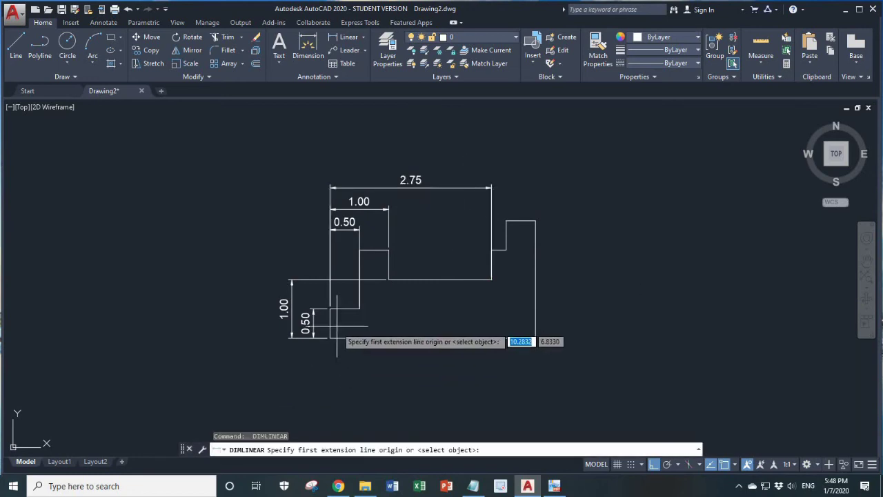
Step: Discard a duplicate 2.75 dimension and add the 3.00 width above the 2.75 one
{"action": "left_click", "coordinate": [331, 308]}
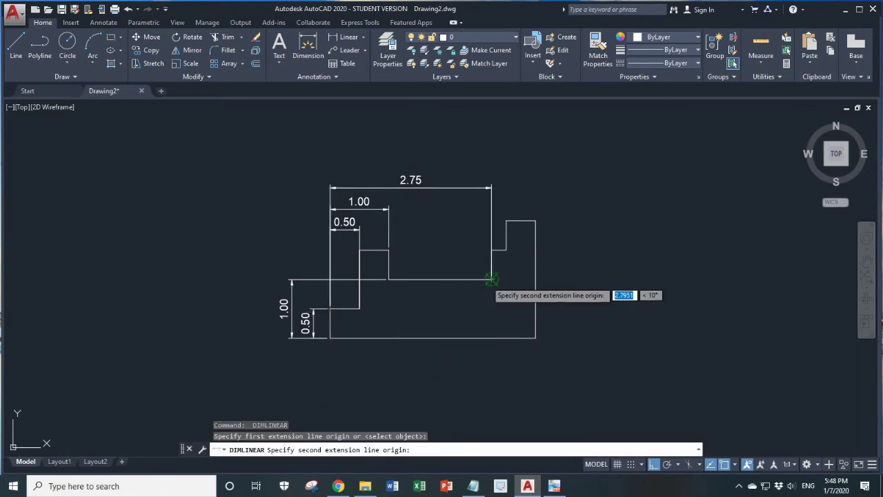
{"action": "left_click", "coordinate": [491, 279]}
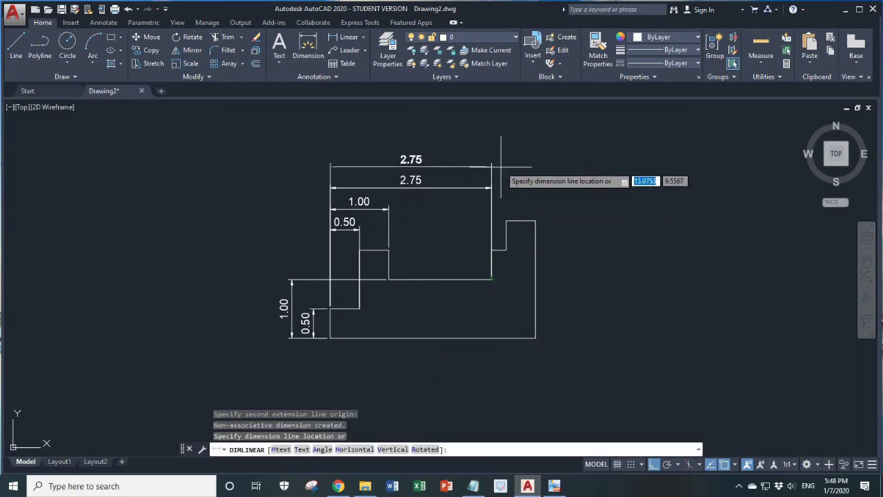
{"action": "key", "text": "Escape"}
{"action": "key", "text": "Return"}
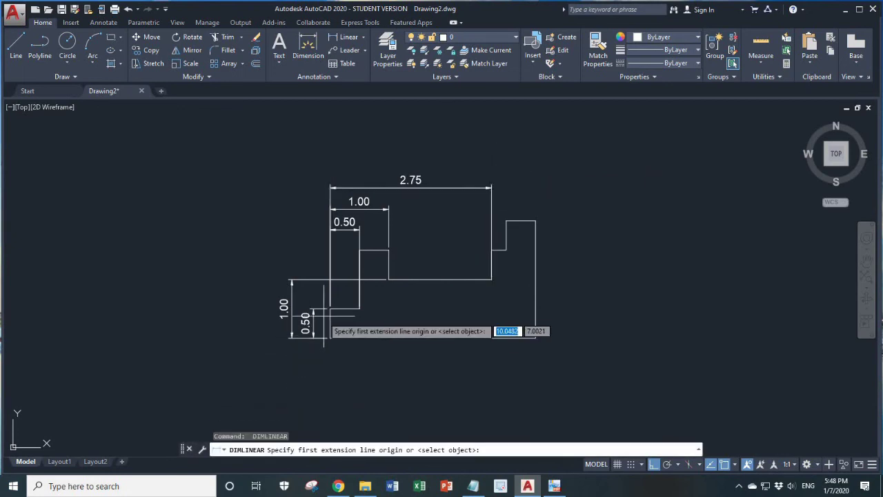
{"action": "left_click", "coordinate": [331, 308]}
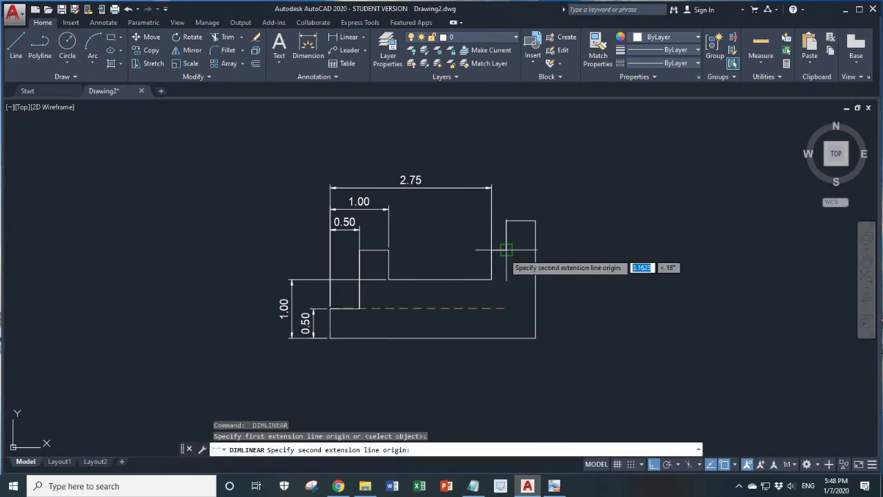
{"action": "left_click", "coordinate": [507, 250]}
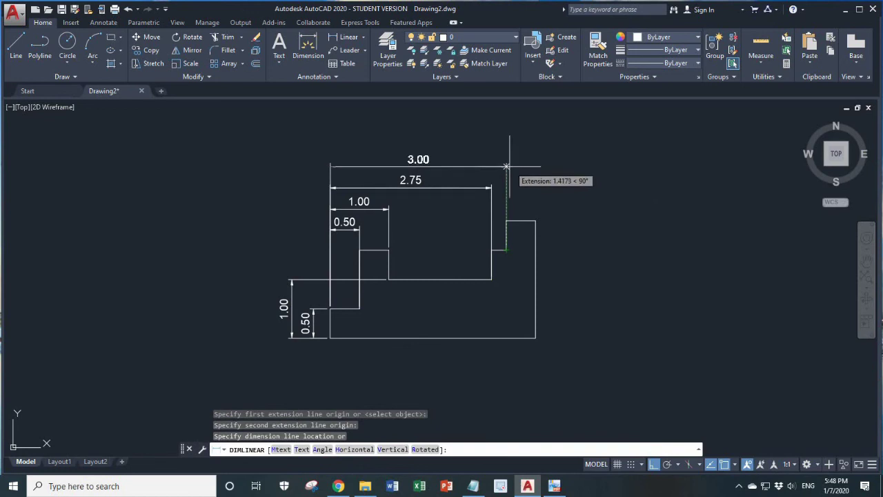
{"action": "left_click", "coordinate": [506, 167]}
Step: Add the 3.50 overall width dimension at the top of the stack
{"action": "key", "text": "Return"}
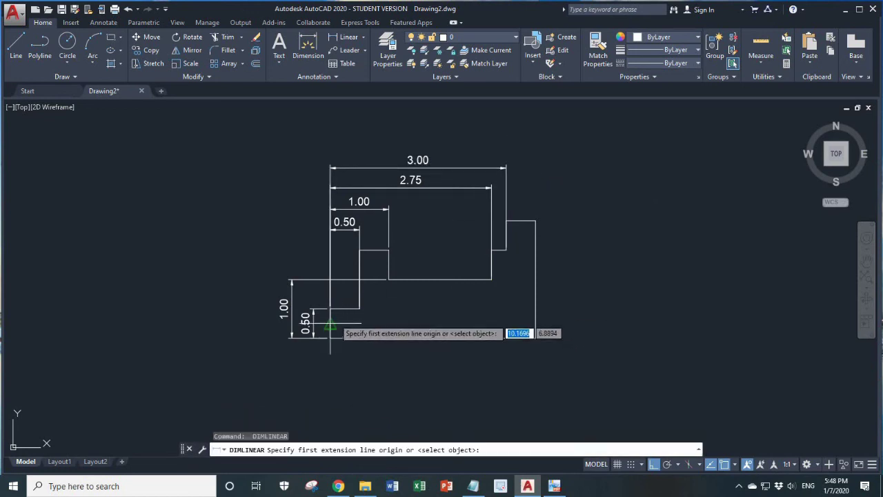
{"action": "left_click", "coordinate": [331, 308]}
{"action": "left_click", "coordinate": [535, 221]}
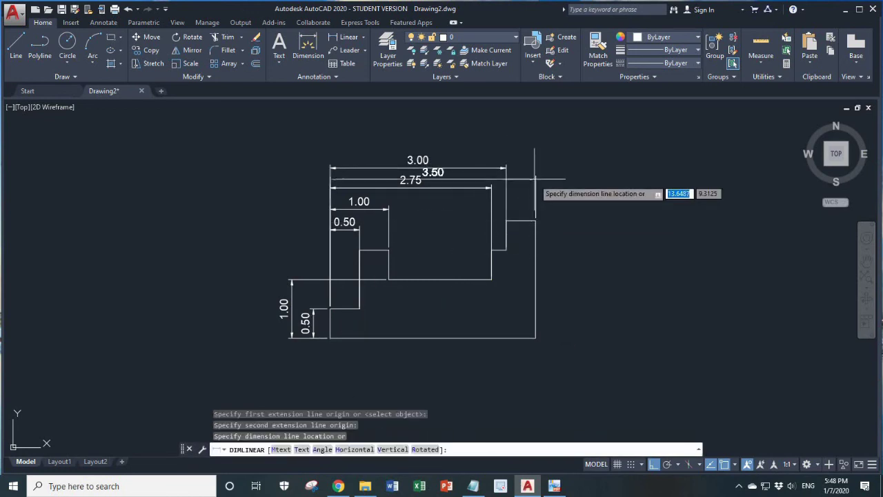
{"action": "left_click", "coordinate": [540, 145]}
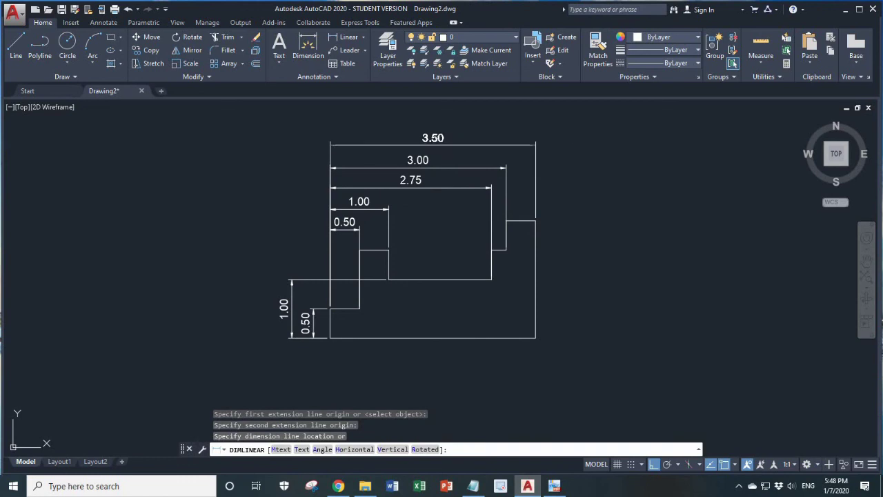
{"action": "middle_click_drag", "start_coordinate": [593, 292], "coordinate": [573, 306]}
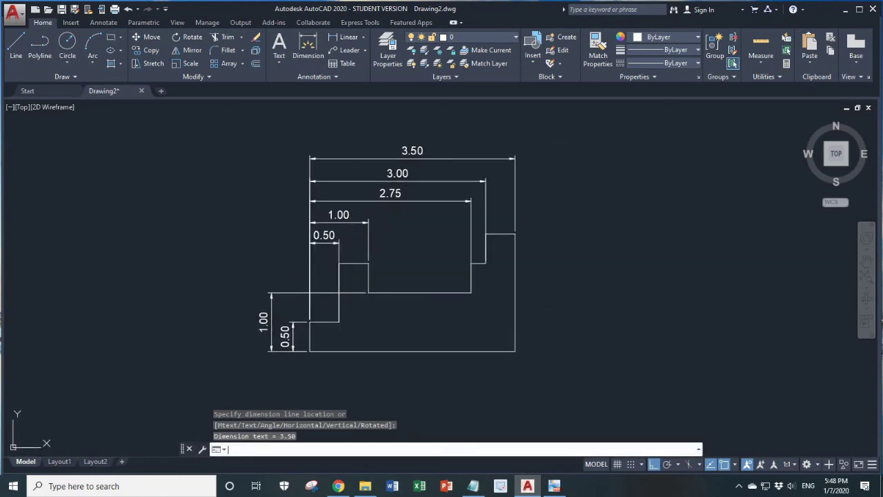
Step: Add the 1.00 and 1.50 vertical dimensions along the profile's right side
{"action": "key", "text": "Return"}
{"action": "left_click", "coordinate": [472, 293]}
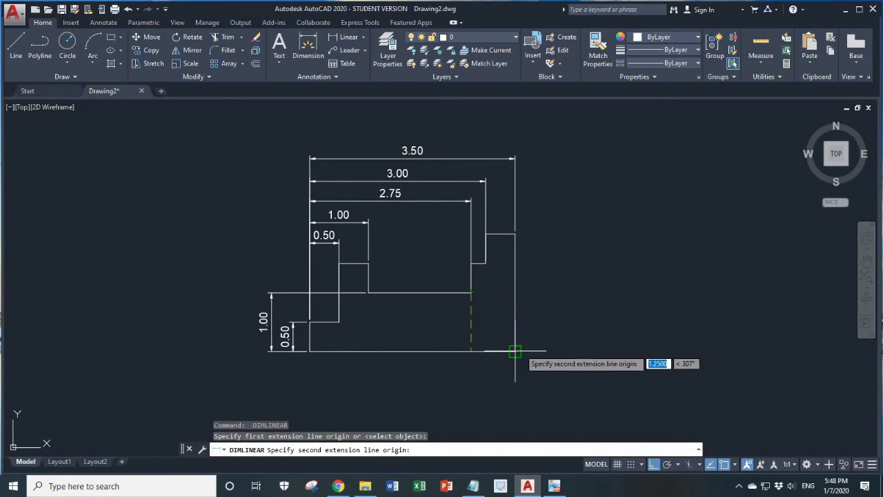
{"action": "left_click", "coordinate": [516, 351]}
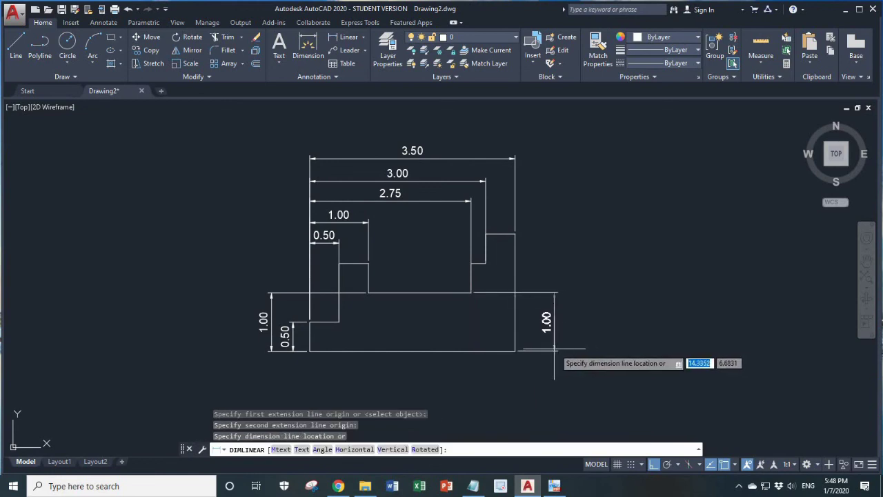
{"action": "left_click", "coordinate": [546, 348]}
{"action": "key", "text": "Return"}
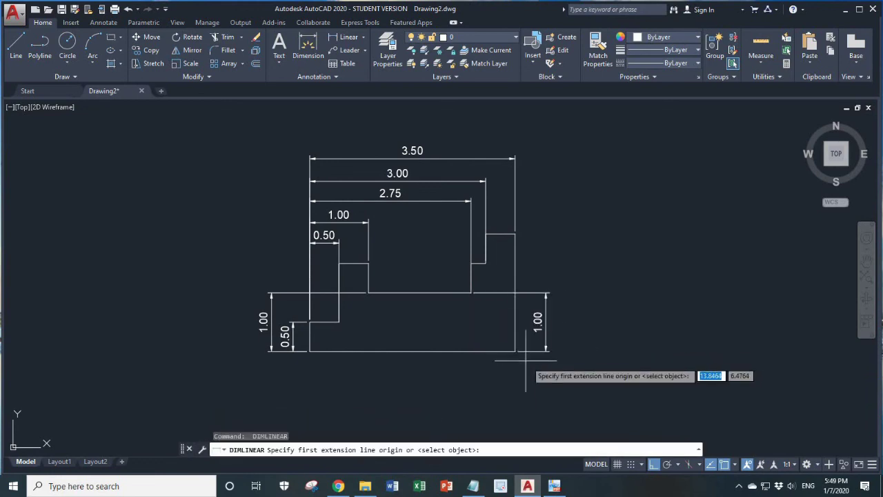
{"action": "left_click", "coordinate": [515, 352]}
{"action": "left_click", "coordinate": [485, 263]}
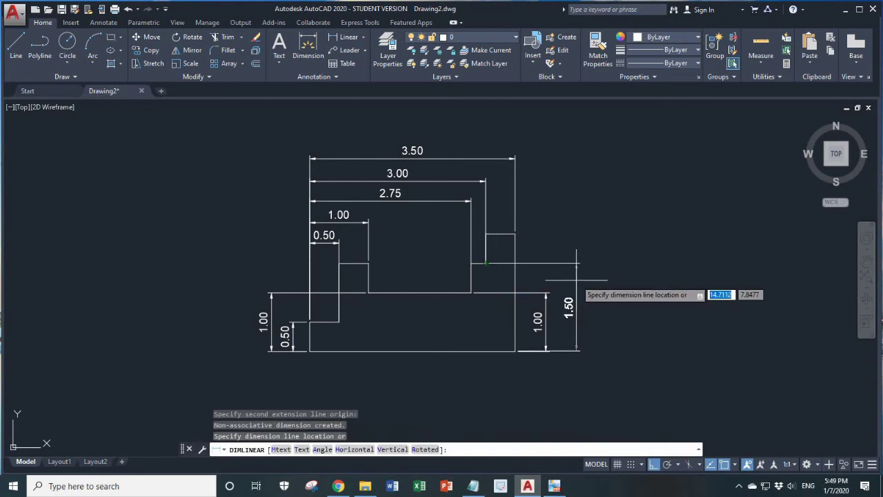
{"action": "left_click", "coordinate": [575, 280]}
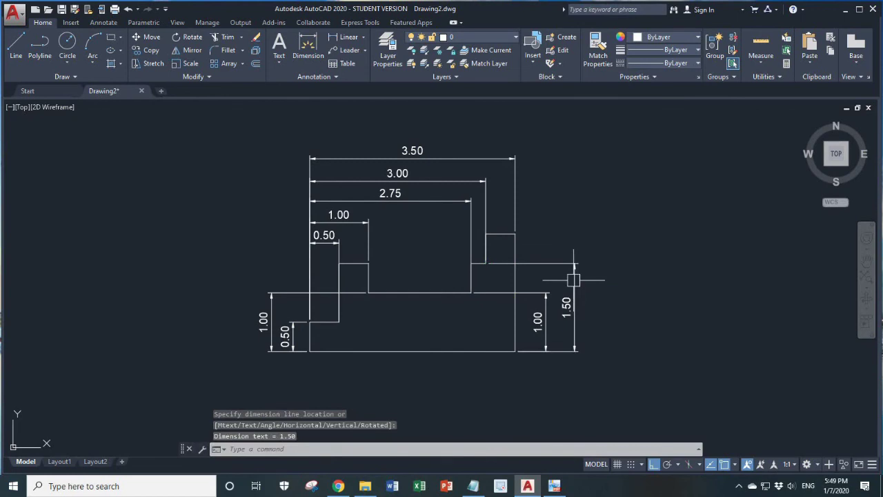
Step: Add the 2.00 overall height dimension outermost on the right
{"action": "key", "text": "Return"}
{"action": "left_click", "coordinate": [515, 351]}
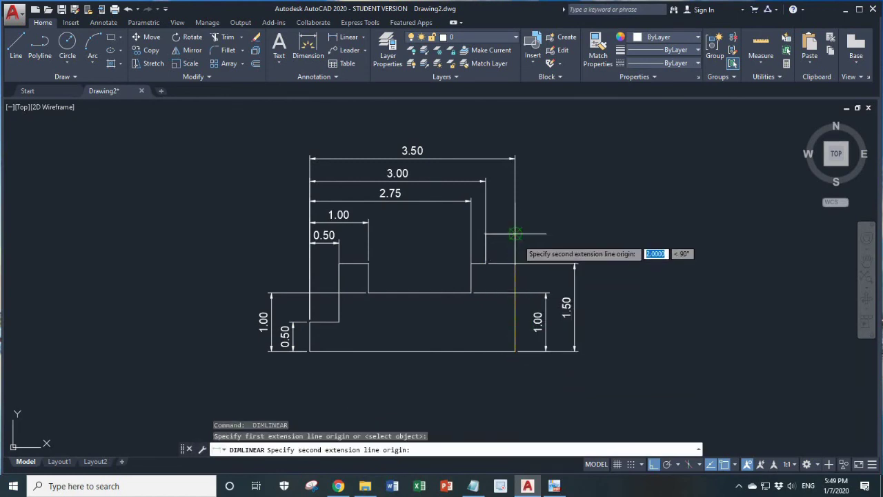
{"action": "left_click", "coordinate": [514, 234]}
{"action": "left_click", "coordinate": [603, 239]}
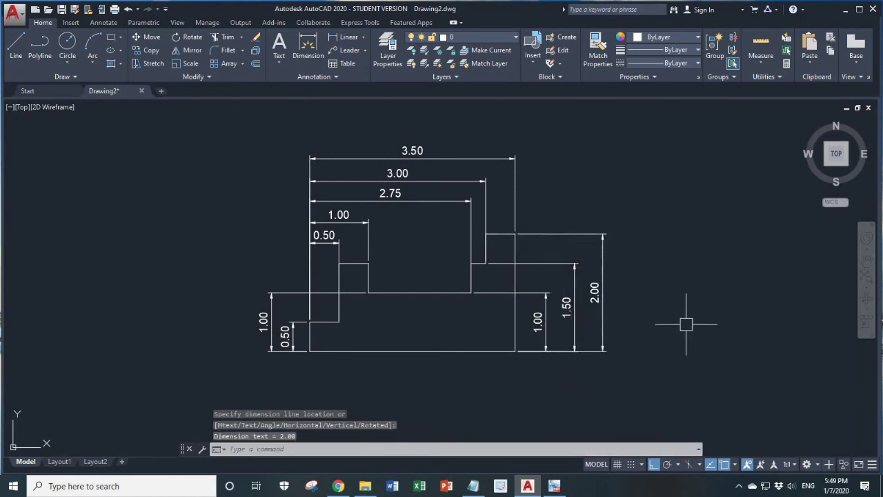
{"action": "scroll", "coordinate": [686, 320], "scroll_direction": "down", "scroll_amount": 2}
{"action": "scroll", "coordinate": [521, 348], "scroll_direction": "up", "scroll_amount": 2}
{"action": "middle_click_drag", "start_coordinate": [521, 347], "coordinate": [501, 358]}
{"action": "left_click", "coordinate": [407, 278]}
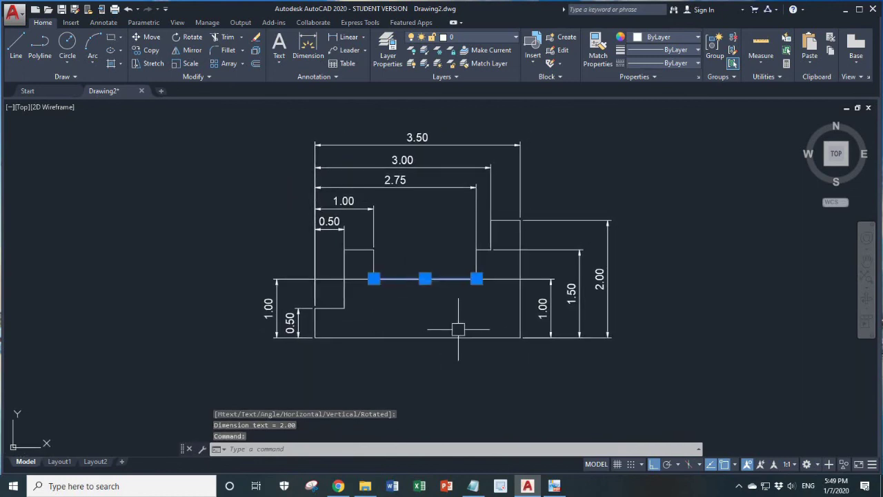